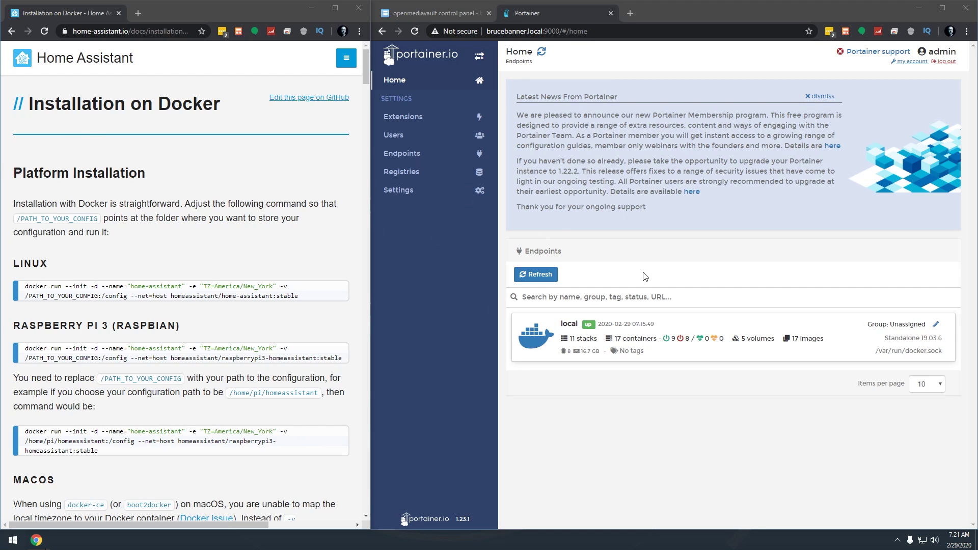
Step: Check the shared folders list in openmediavault, then return to the Portainer home page
left_click(448, 13)
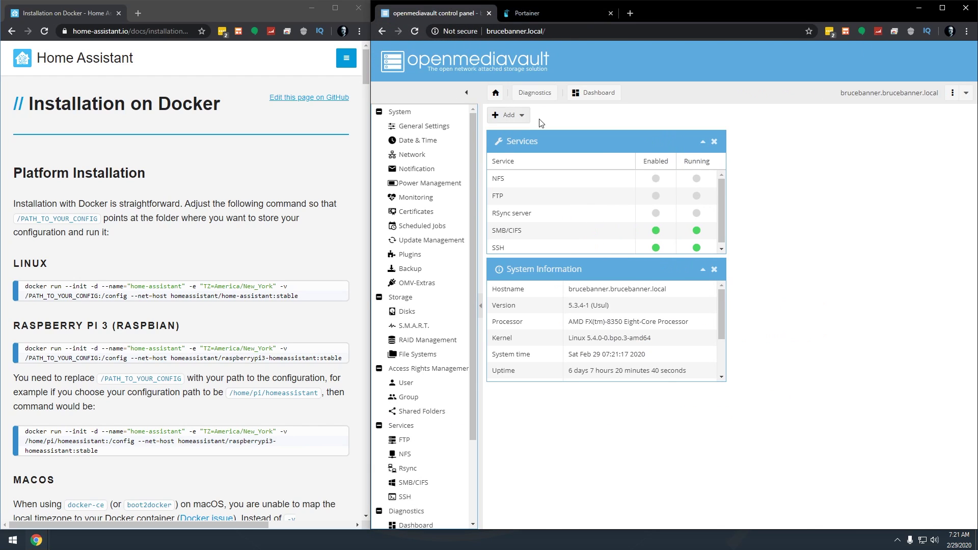
left_click(427, 412)
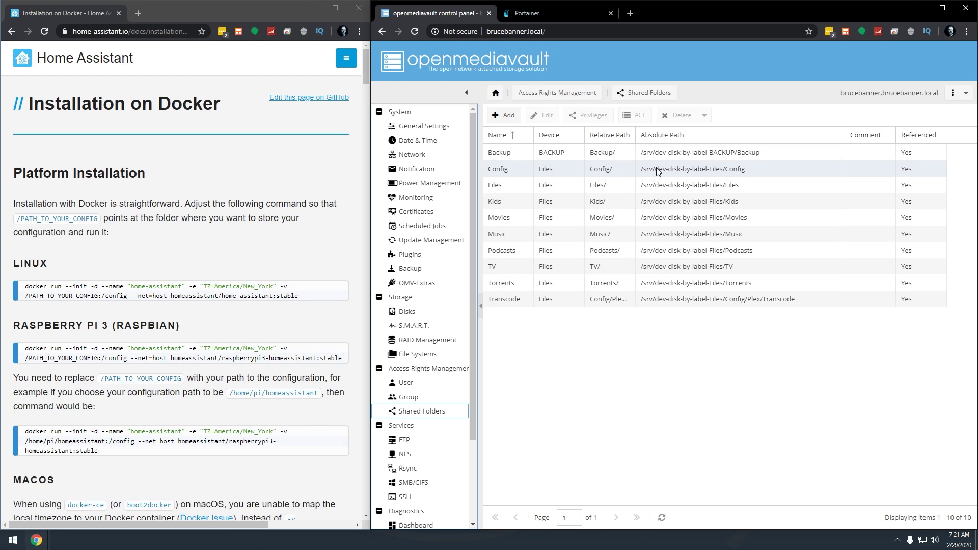
left_click(552, 11)
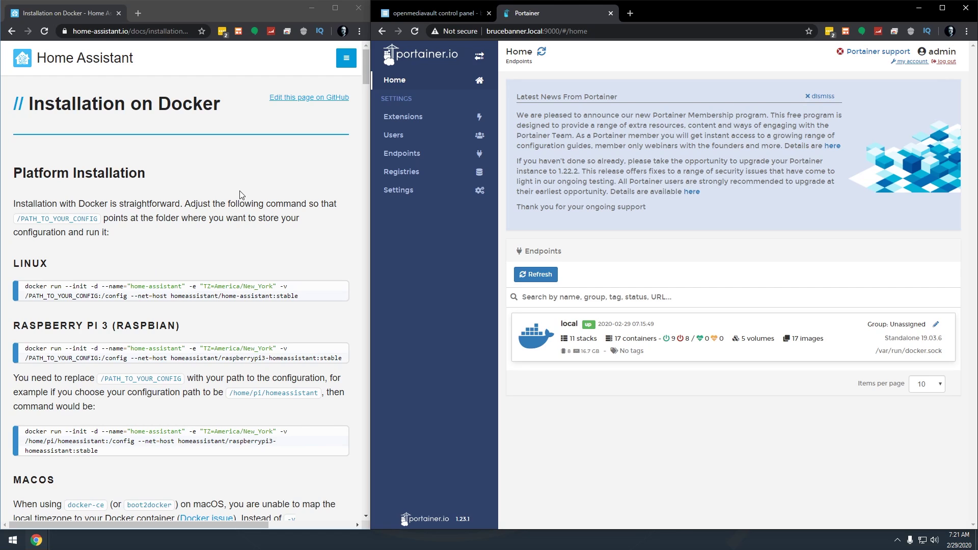
Step: Copy the Linux docker run command from the Home Assistant Docker documentation
mouse_move(80, 287)
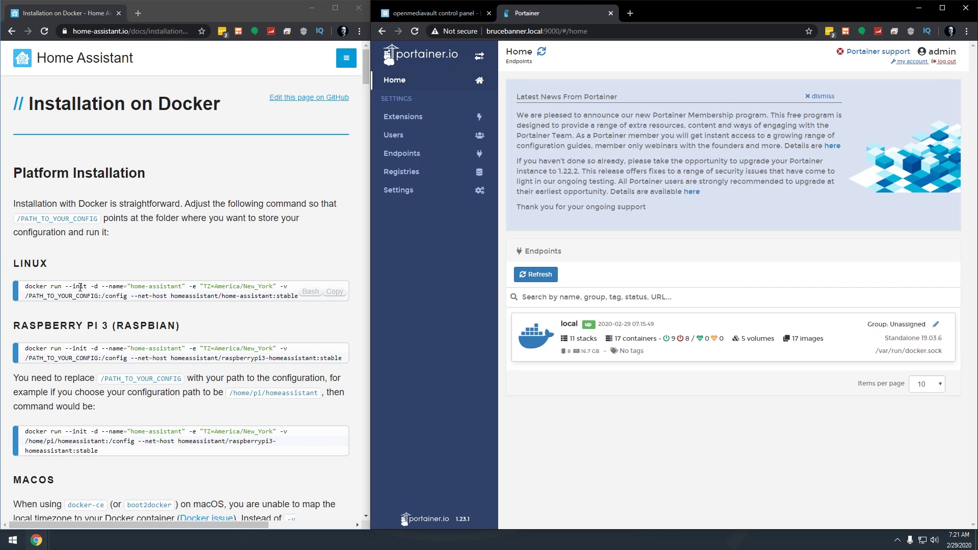
left_click(50, 292)
triple_click(67, 286)
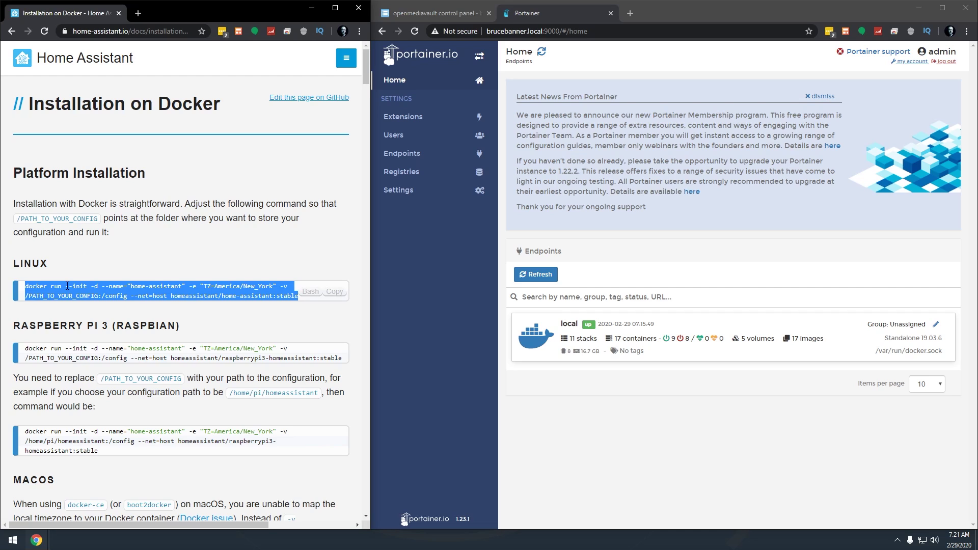
scroll(69, 284, "down", 3)
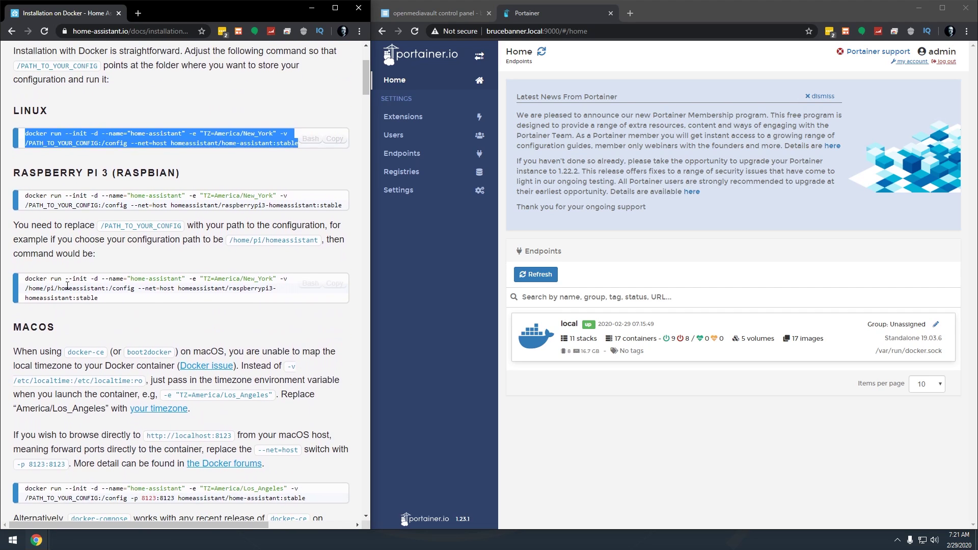
scroll(76, 279, "up", 3)
right_click(71, 289)
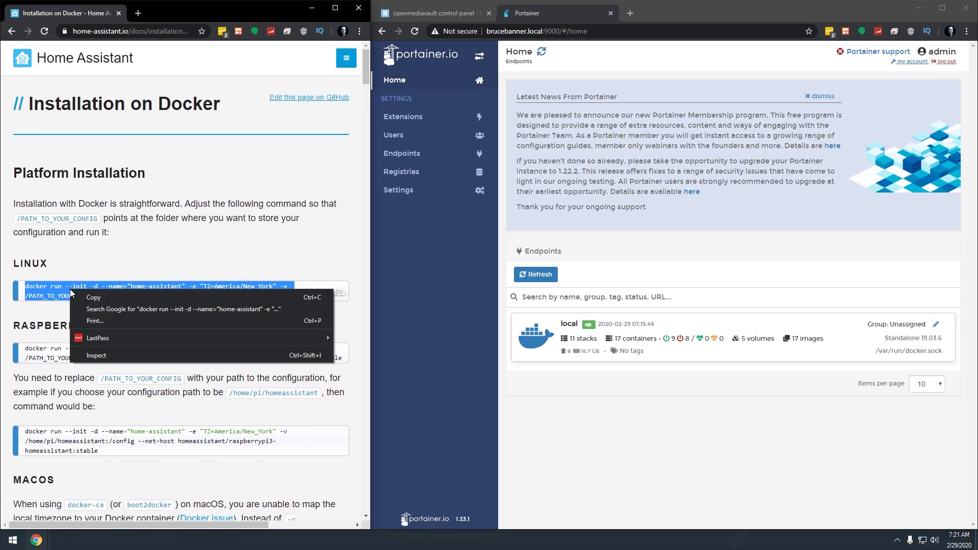
left_click(90, 298)
Step: Paste the copied docker run command into a new Notepad file
key("super")
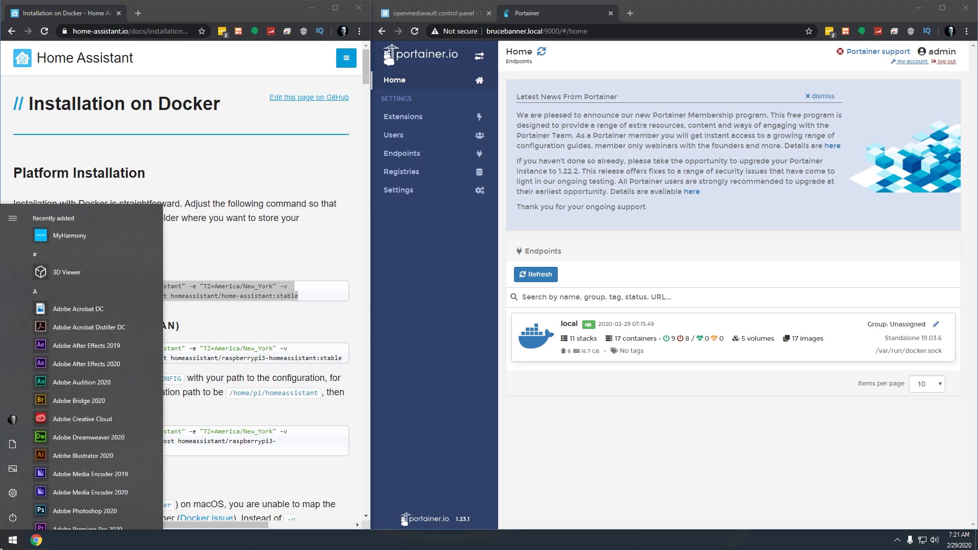
type("notepad")
key("Return")
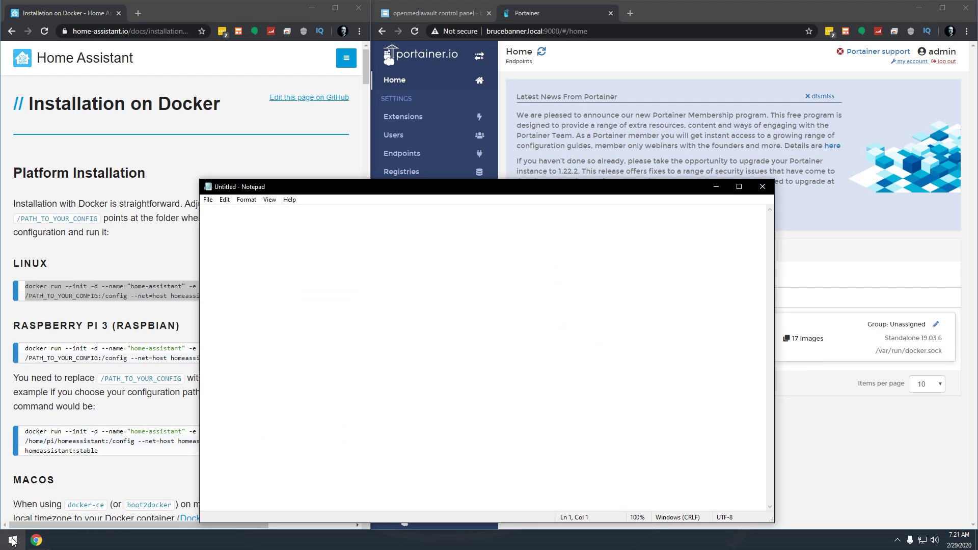
key("ctrl+v")
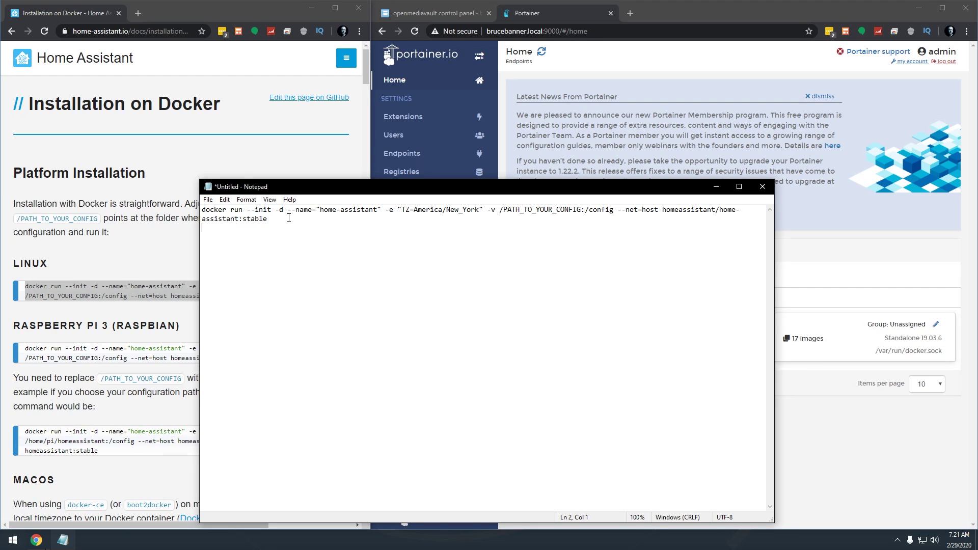
Step: Put --name, -e, -v, --net=host and the image on separate lines, deleting the docker run --init -d line
left_click(286, 212)
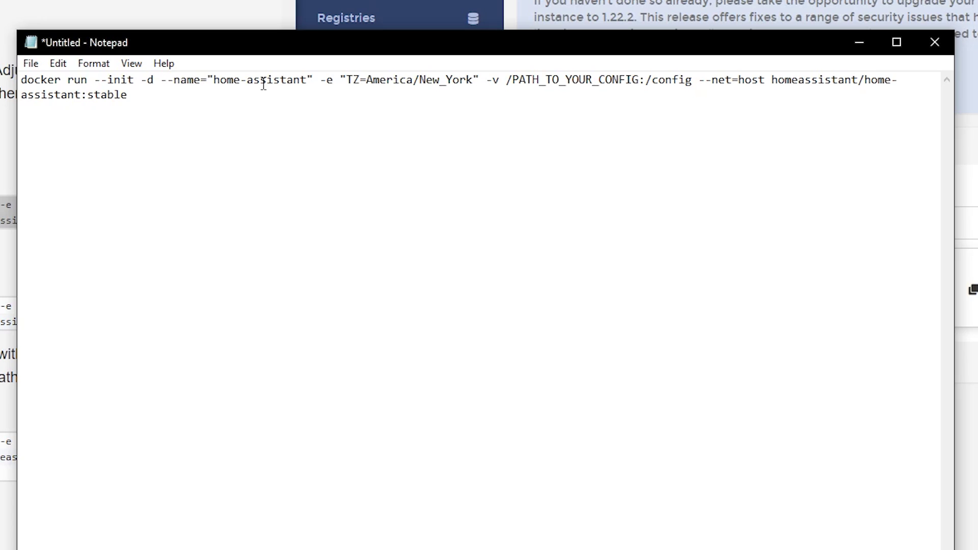
key("Return")
left_click(180, 95)
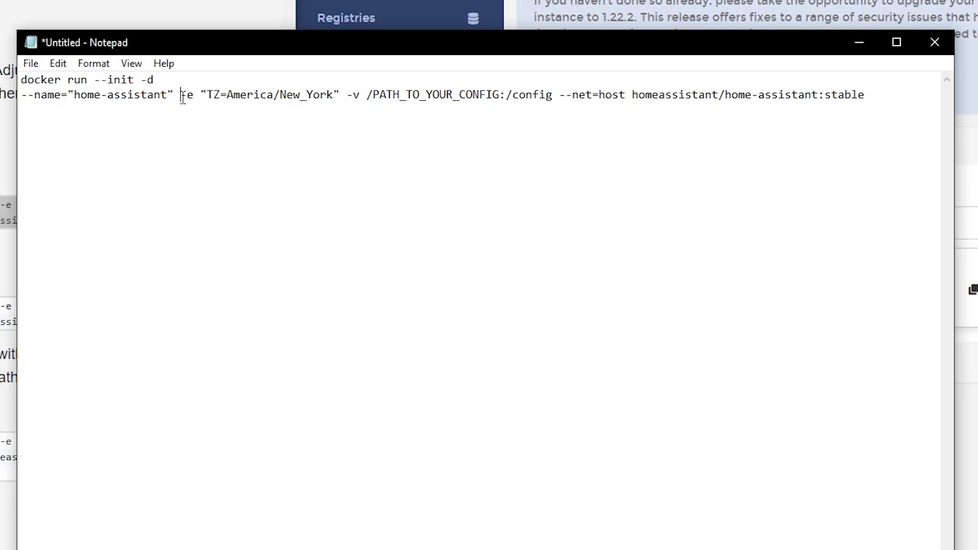
key("Return")
left_click(187, 109)
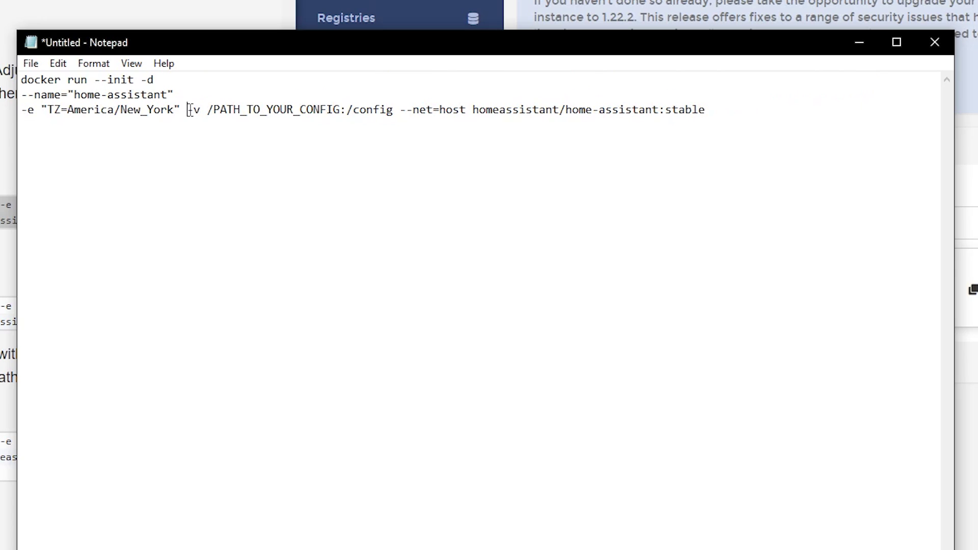
key("Return")
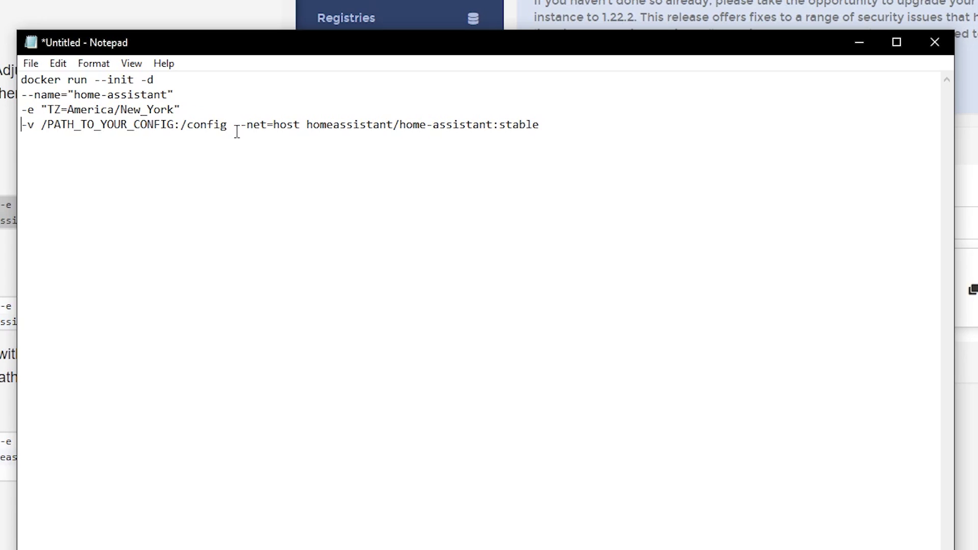
left_click(234, 125)
key("Return")
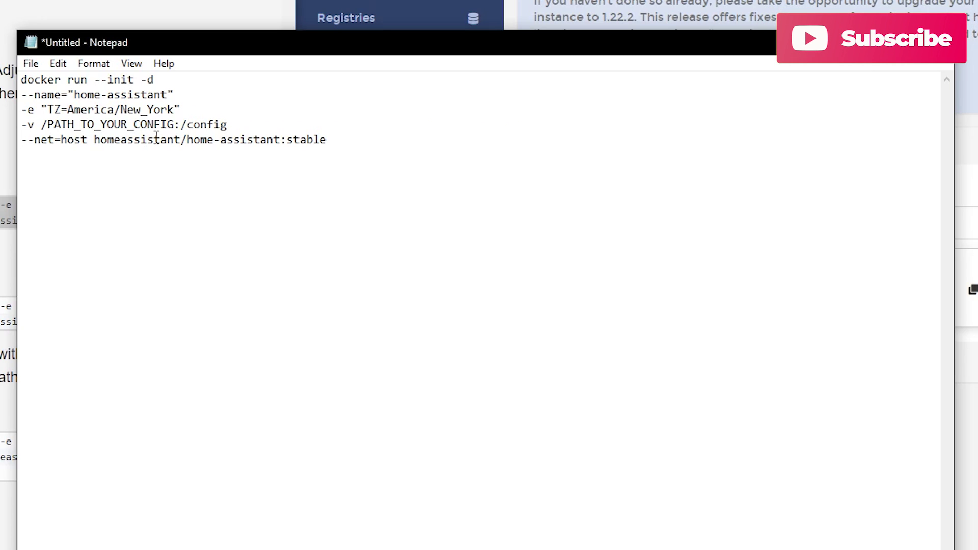
key("Return")
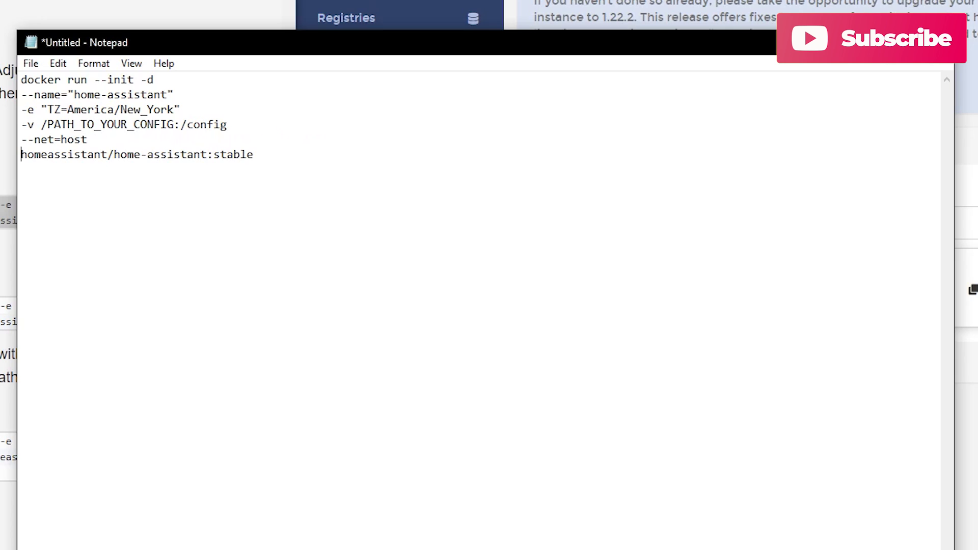
triple_click(159, 79)
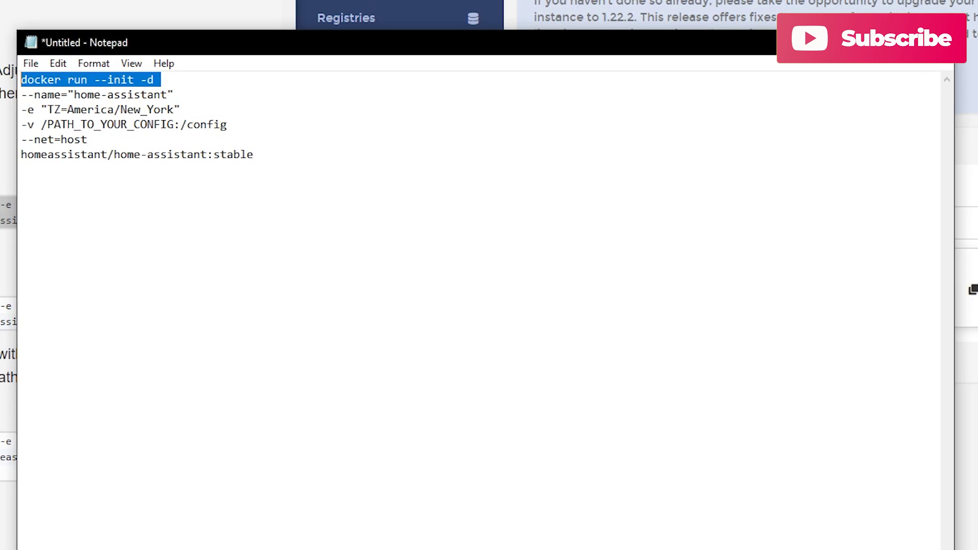
key("Delete")
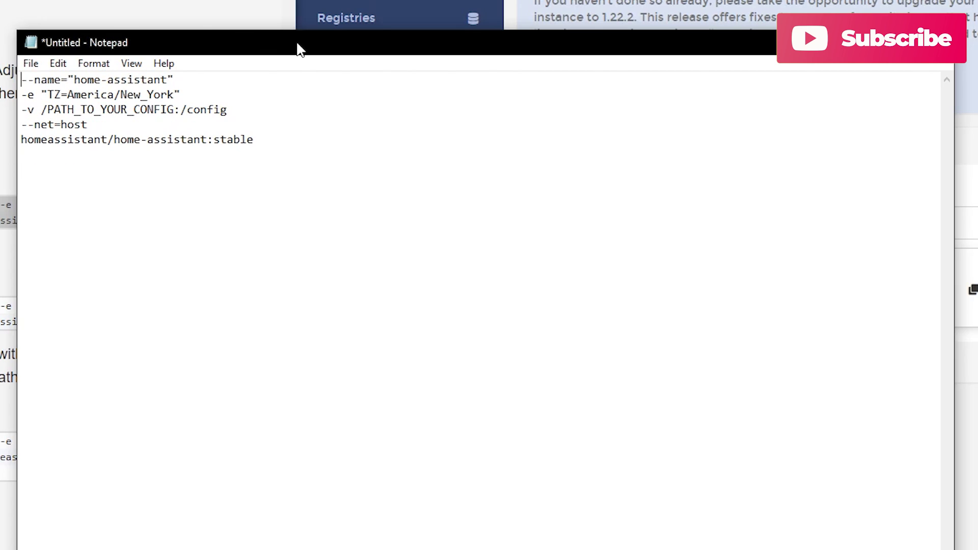
Step: Narrow Notepad on the left and start adding a container in Portainer's local endpoint
left_click_drag(297, 44, 175, 175)
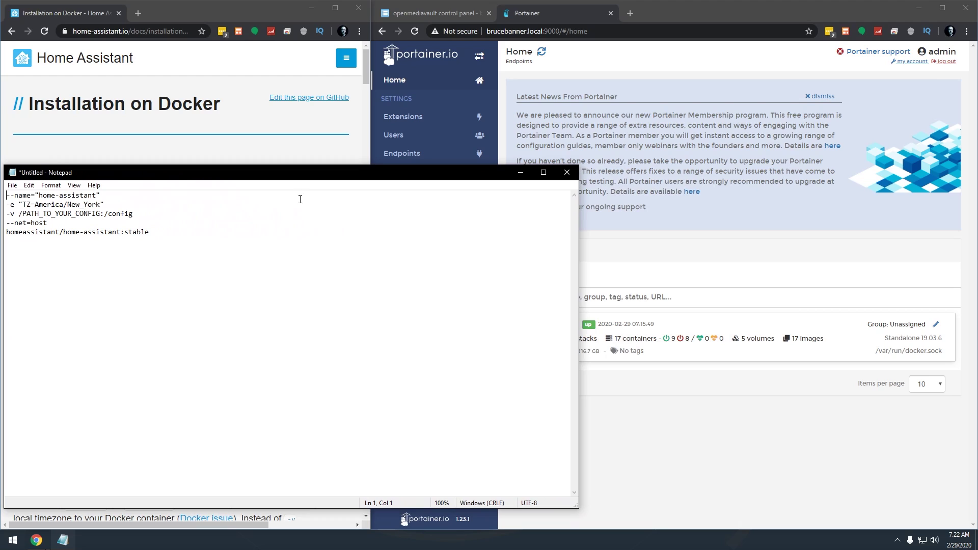
left_click_drag(580, 215, 375, 216)
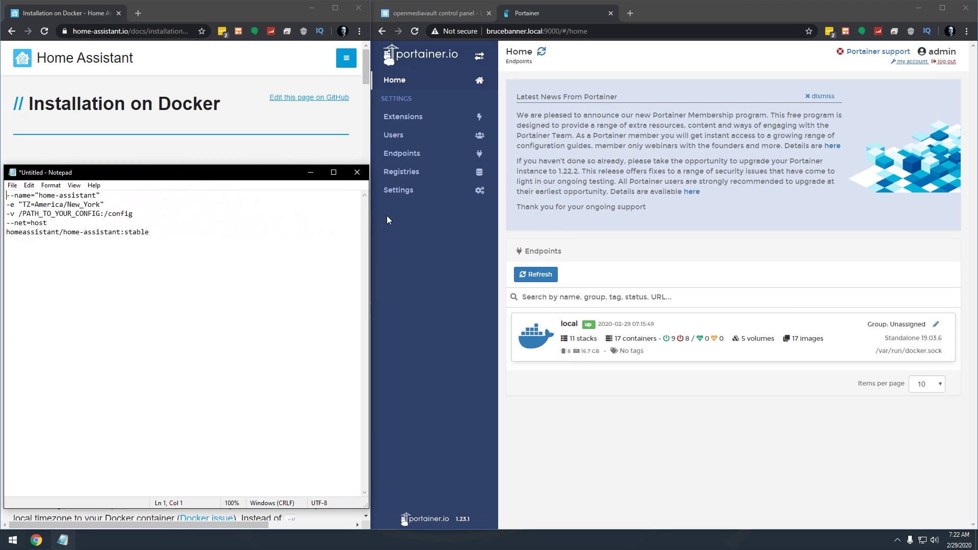
left_click(789, 362)
left_click(789, 359)
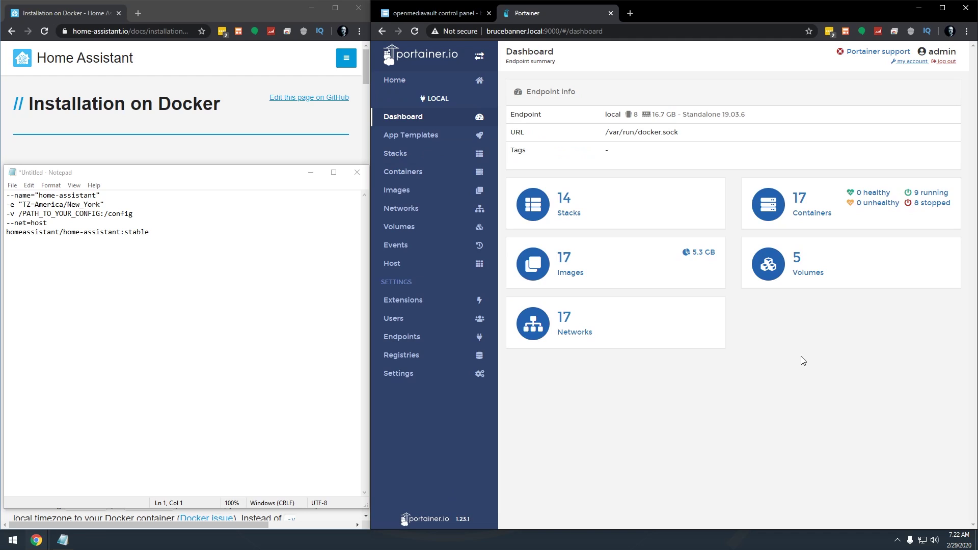
left_click(813, 210)
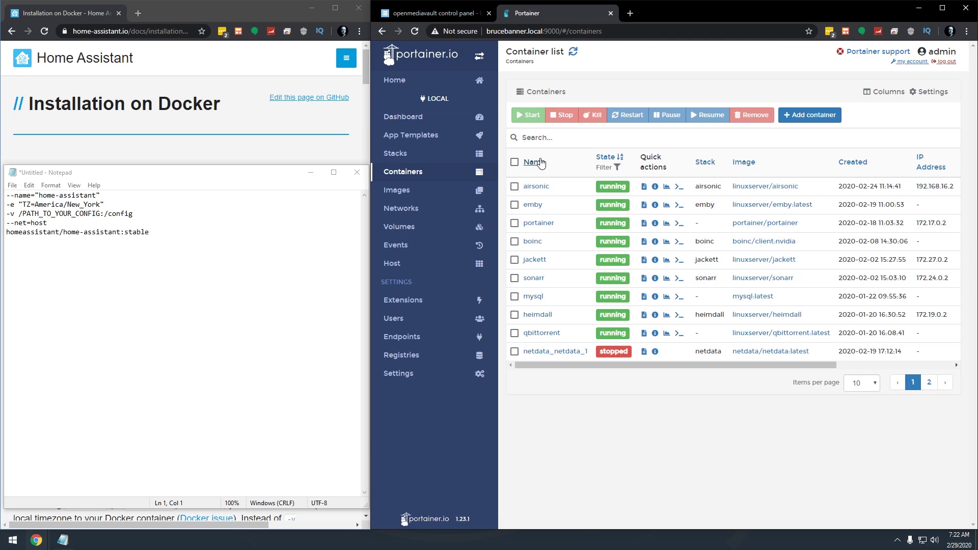
left_click(800, 119)
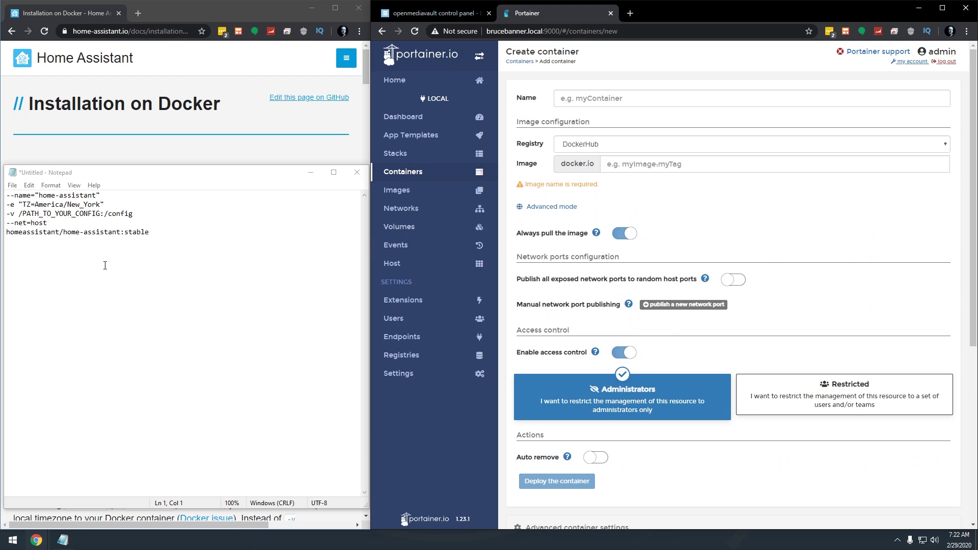
Step: Fill in name home-assistant and image homeassistant/home-assistant:stable, copied from the notes
left_click_drag(63, 232, 118, 232)
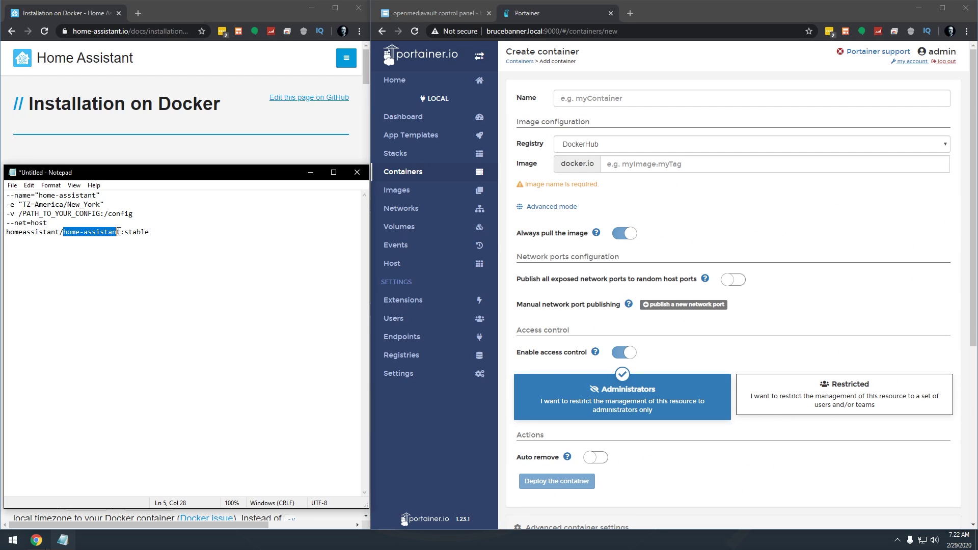
key("ctrl+c")
left_click(645, 101)
key("ctrl+v")
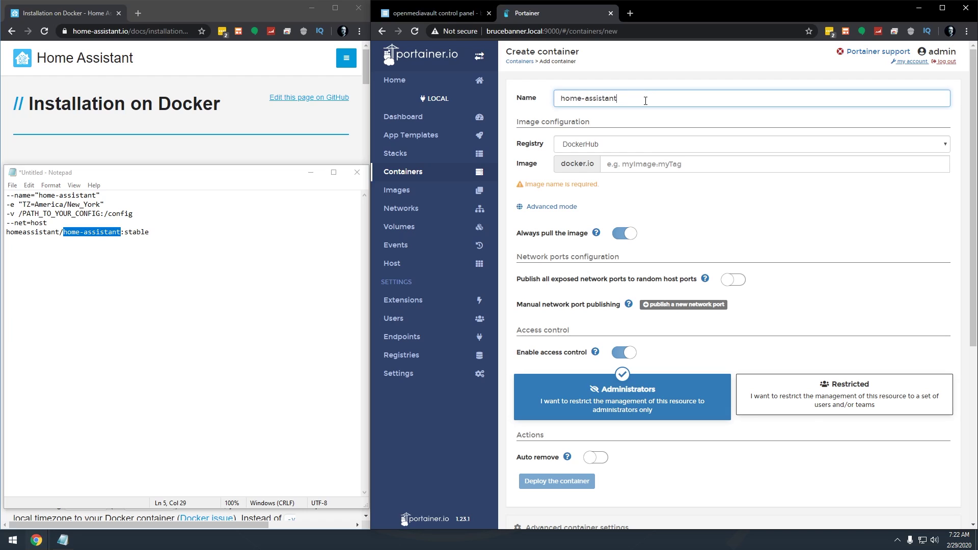
left_click_drag(6, 232, 7, 241)
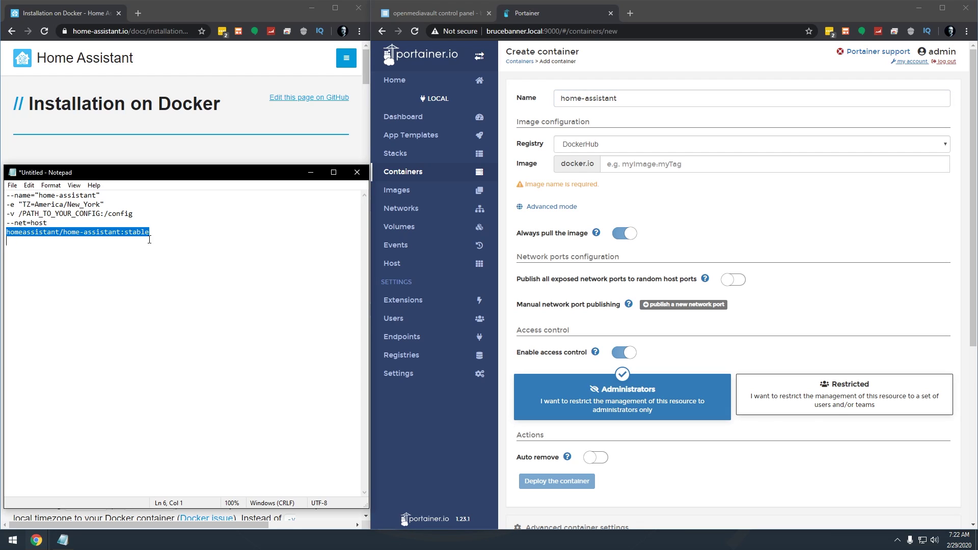
key("ctrl+c")
left_click(644, 163)
key("ctrl+v")
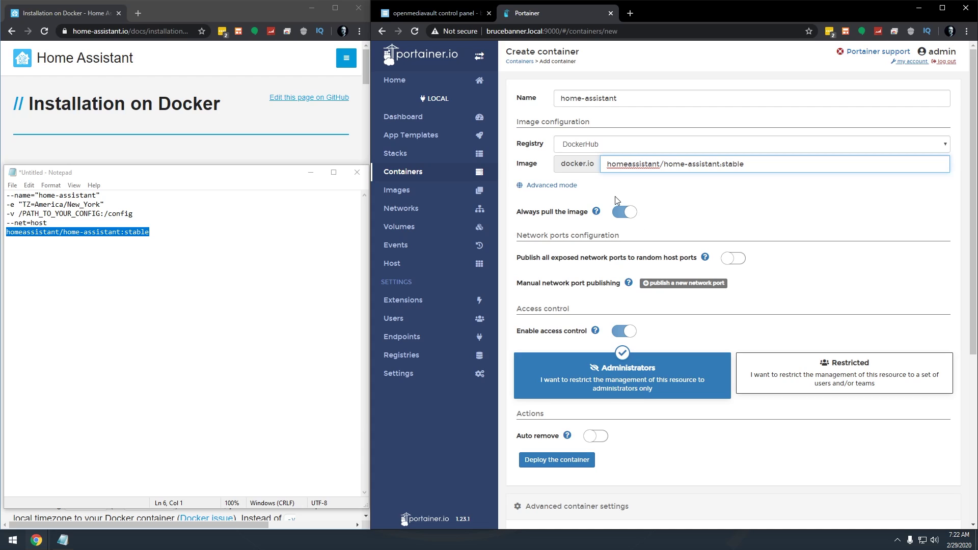
Step: Add environment variable TZ with value America/Denver to the container
scroll(716, 263, "down", 4)
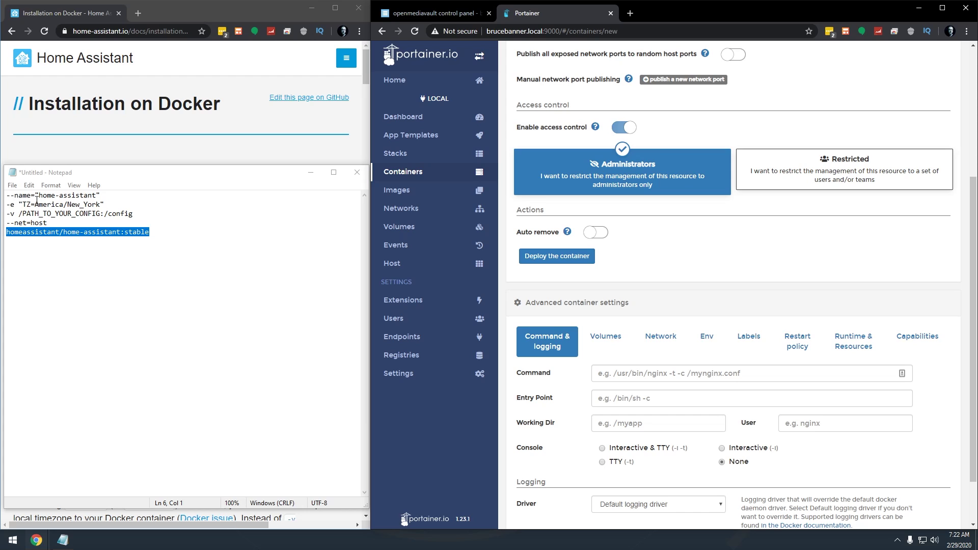
left_click(707, 336)
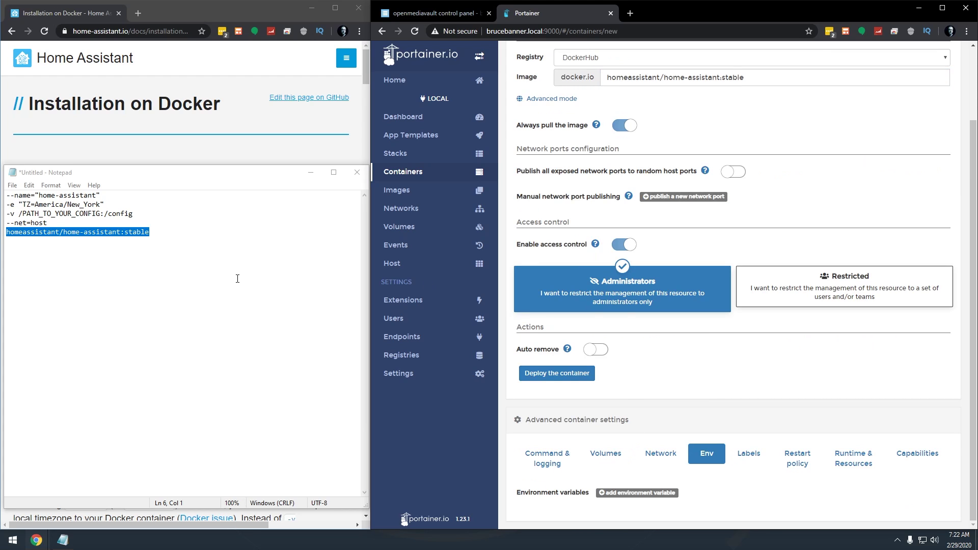
left_click(621, 493)
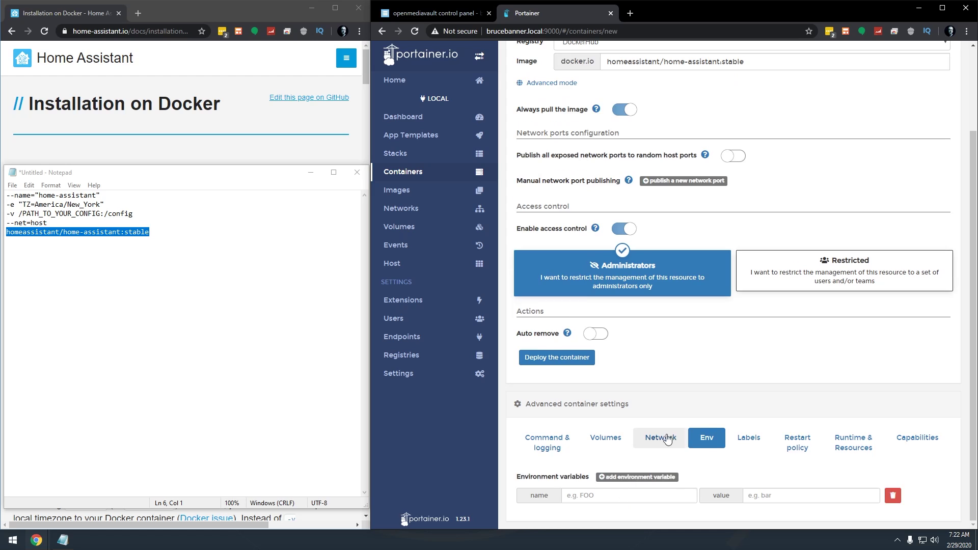
left_click(621, 496)
type("T")
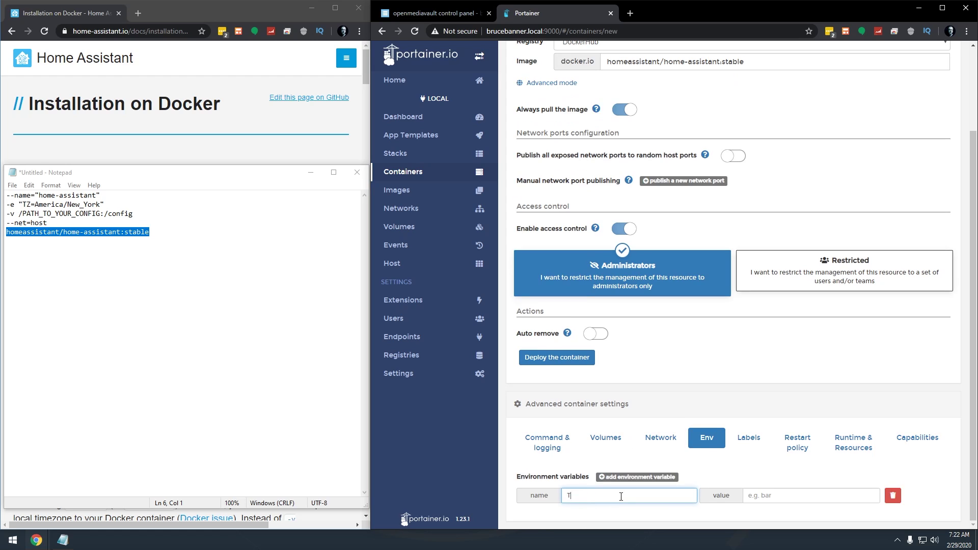
type("Z")
key("Tab")
type("A")
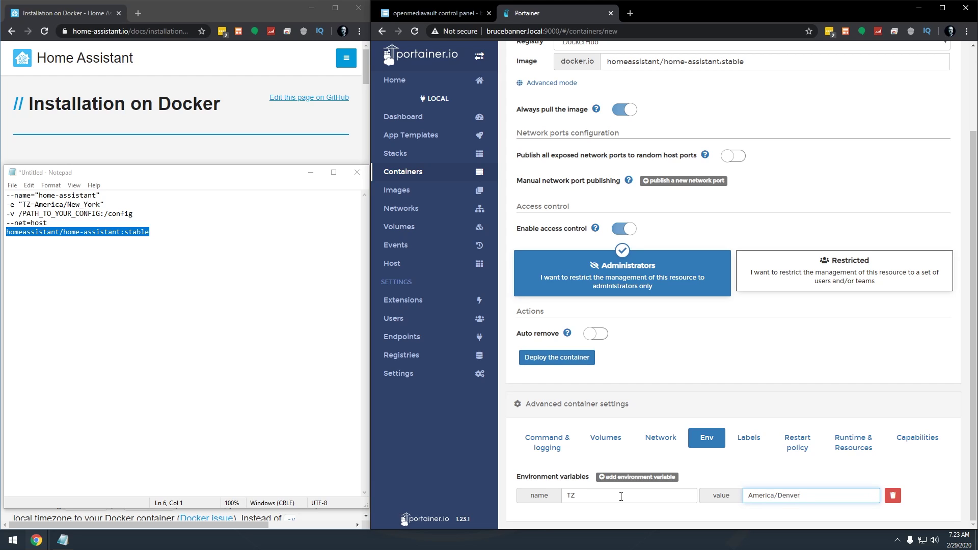
Step: Delete the used name, timezone and image lines from the Notepad notes
left_click_drag(110, 202, 2, 196)
key("Delete")
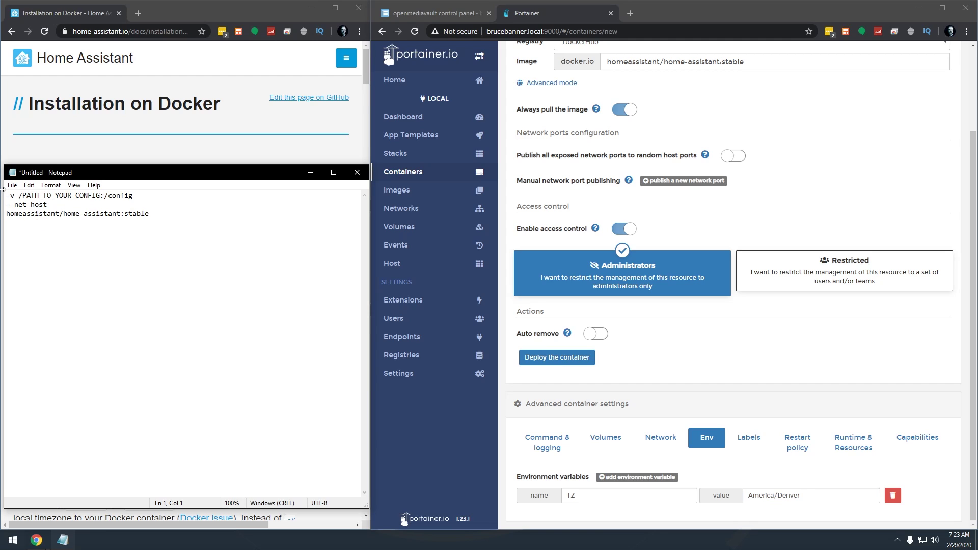
key("shift+End")
key("Delete")
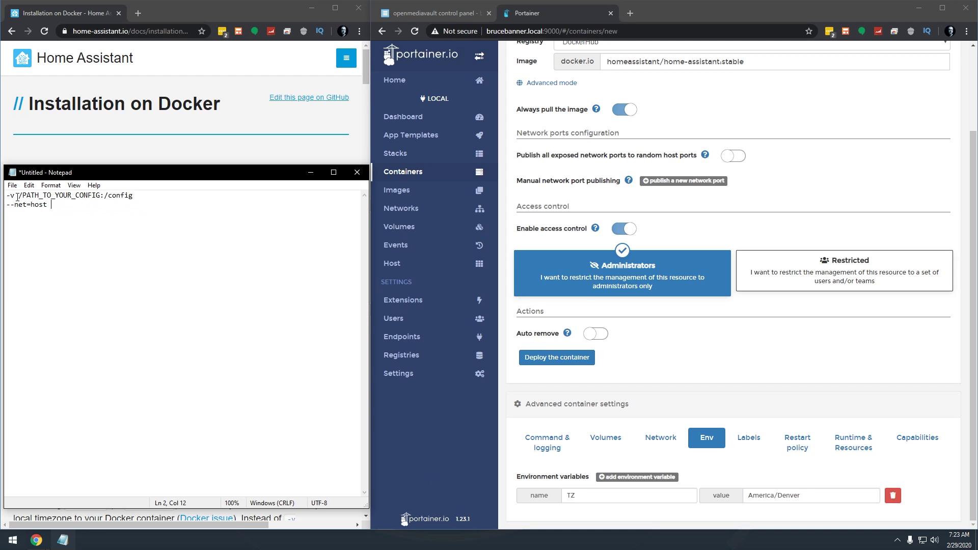
Step: Add a Bind volume mapping with container path /config, then go to openmediavault's shared folders
left_click(606, 442)
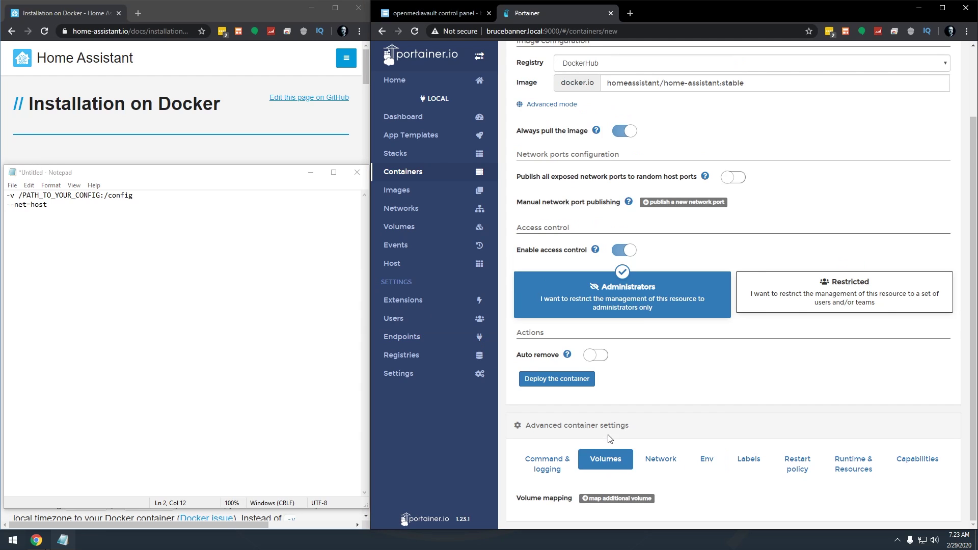
left_click_drag(15, 196, 5, 196)
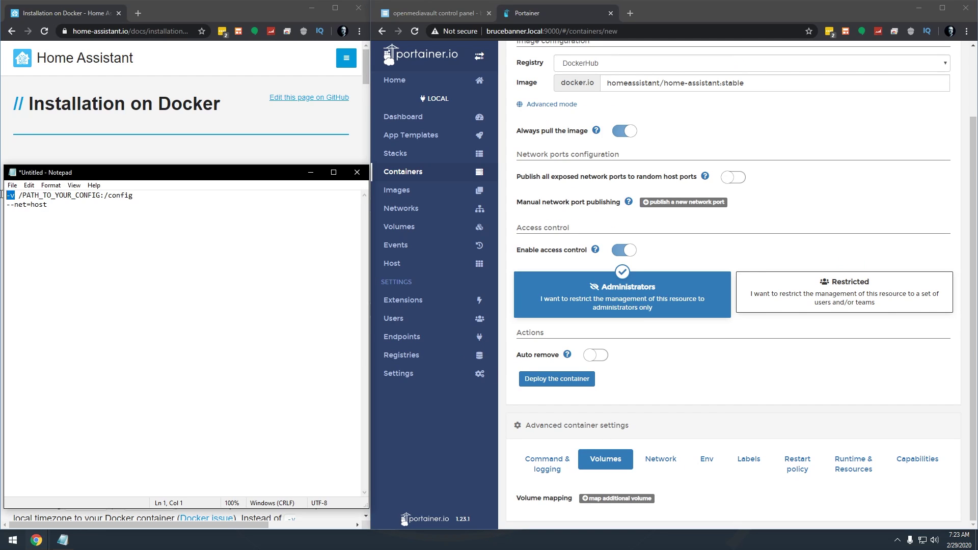
left_click(611, 499)
scroll(703, 360, "down", 2)
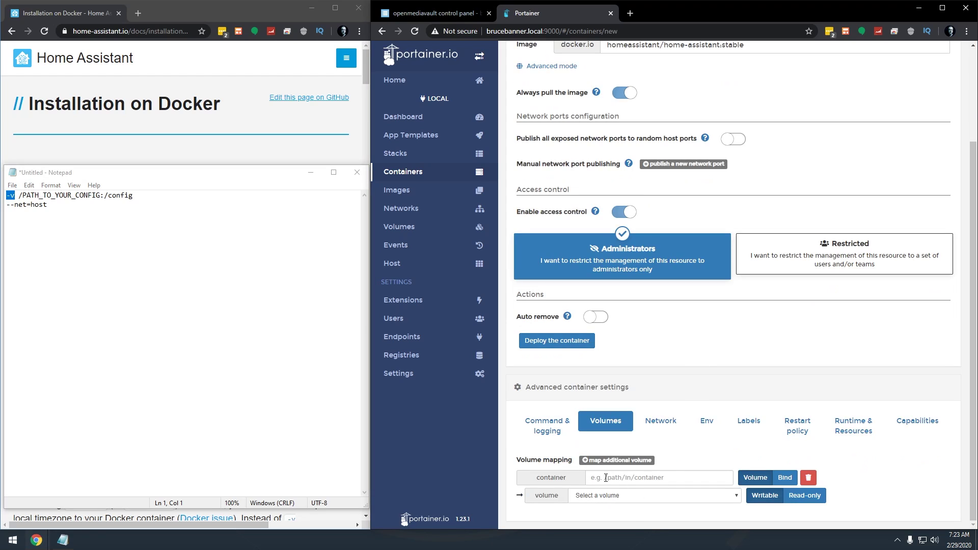
left_click(782, 482)
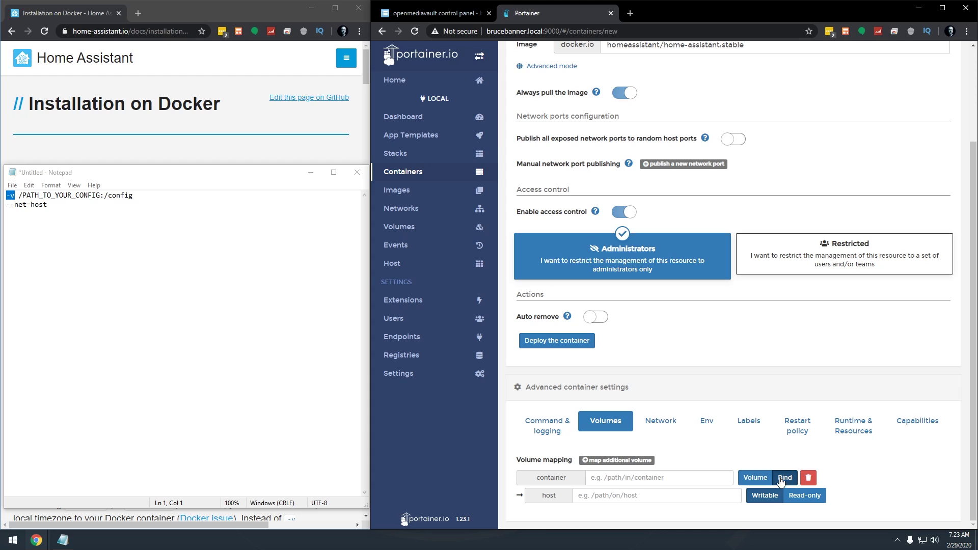
left_click(601, 474)
type("/config")
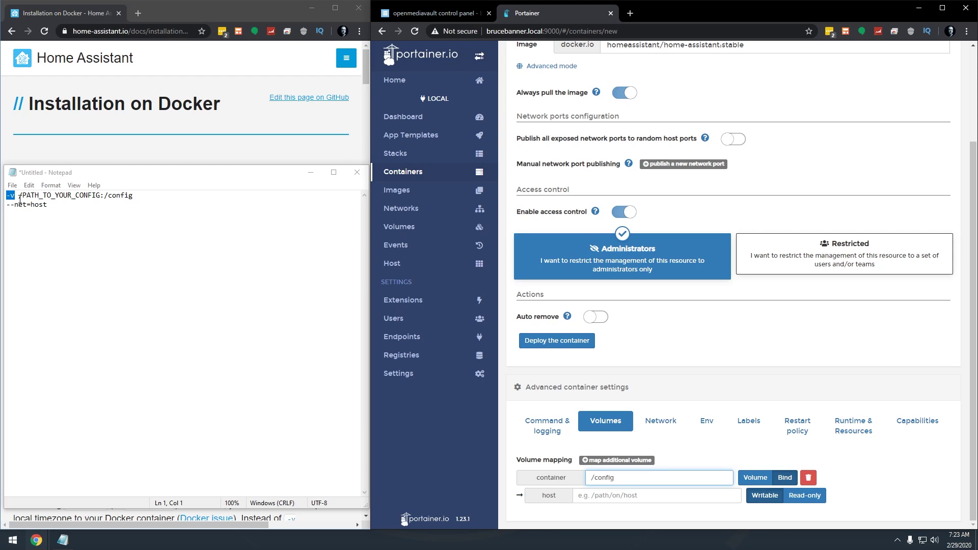
left_click(433, 13)
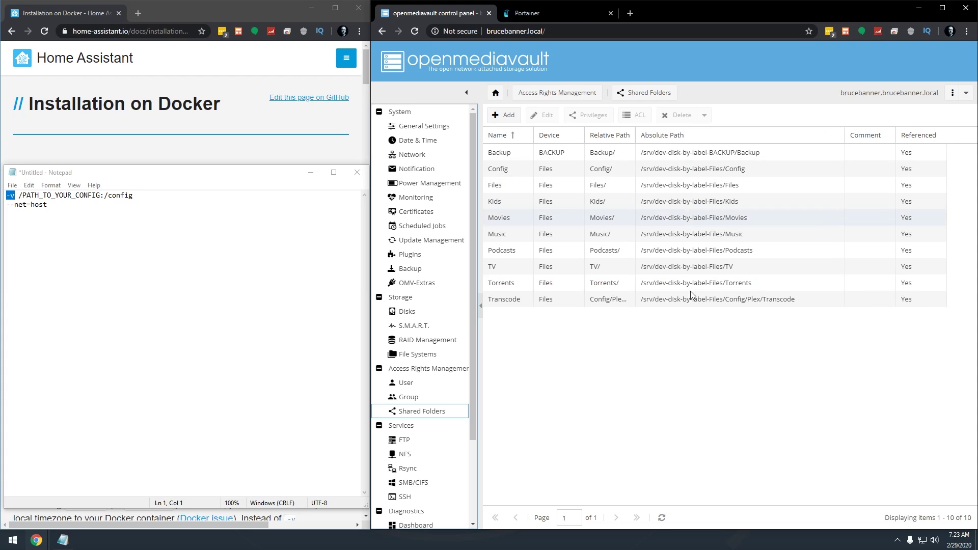
Step: Copy the Config folder's path /srv/dev-disk-by-label-Files/Config using the browser inspector
left_click(579, 137)
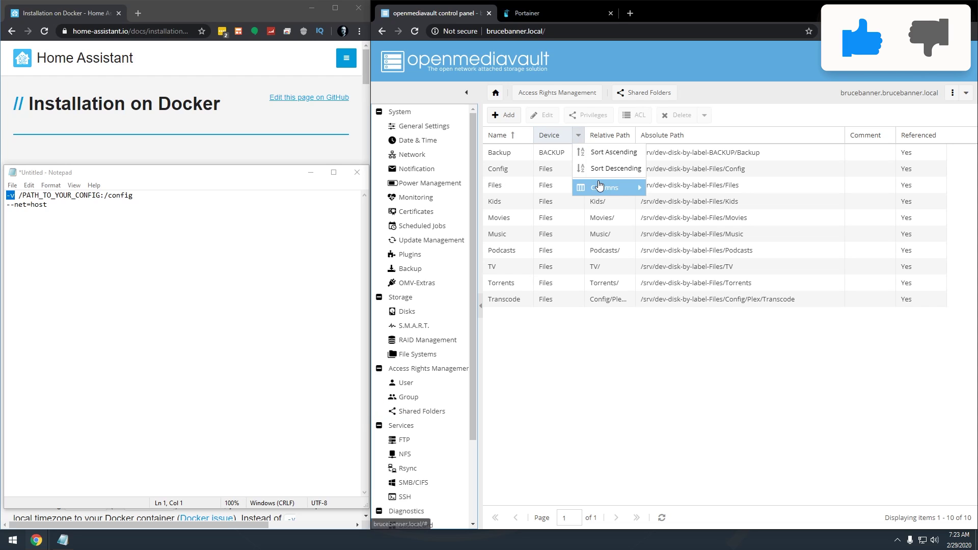
mouse_move(600, 186)
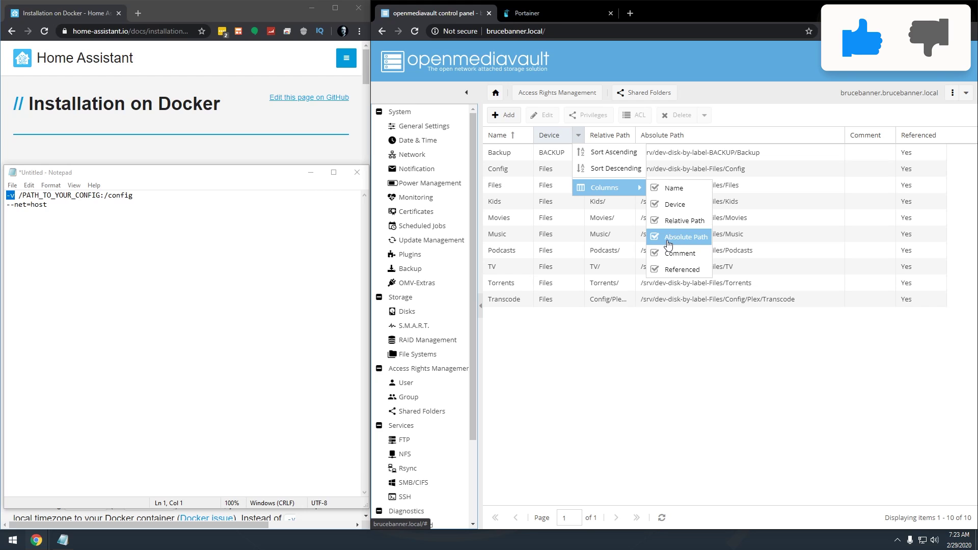
left_click(790, 360)
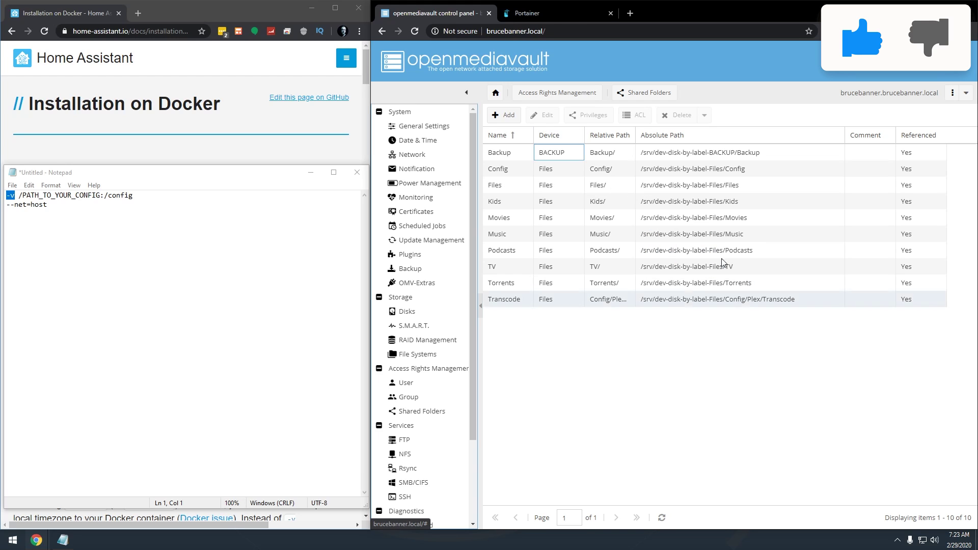
left_click(667, 173)
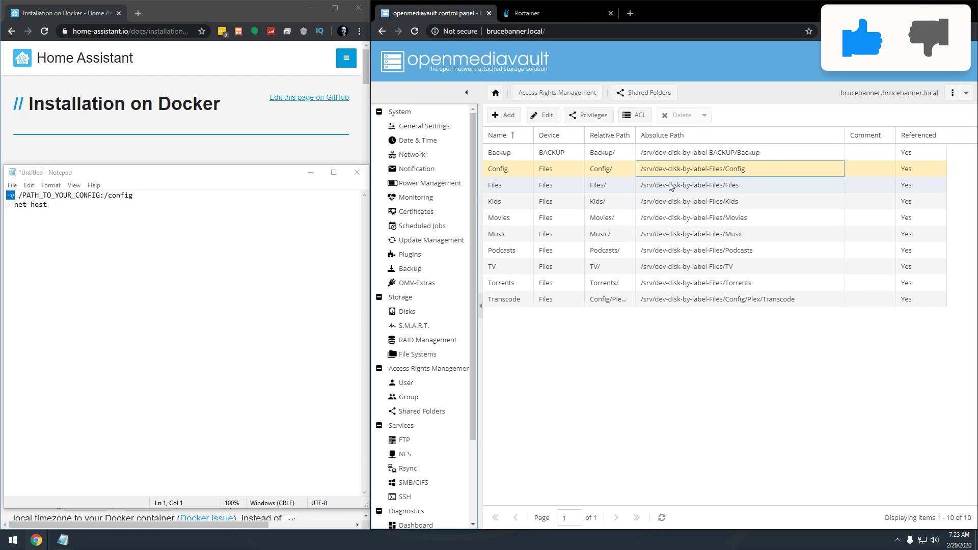
right_click(663, 170)
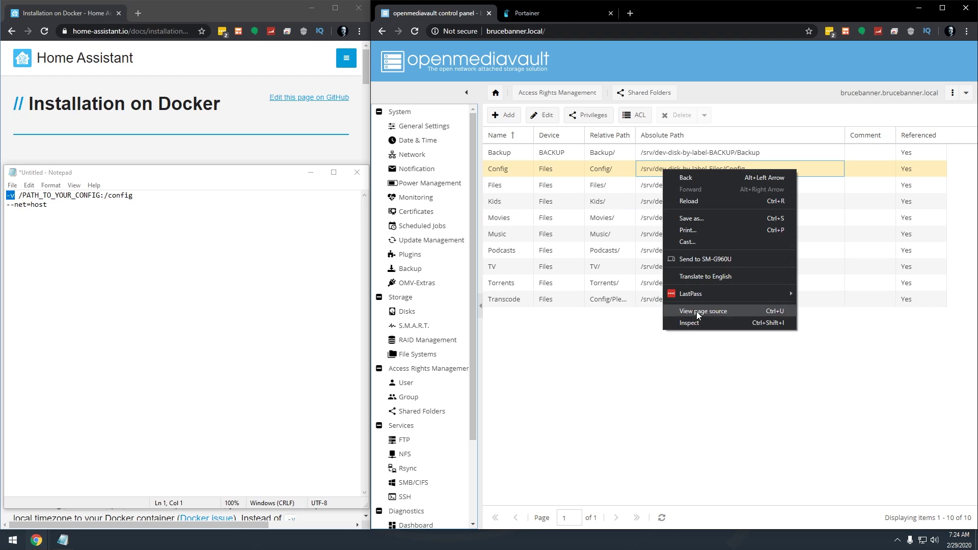
left_click(694, 325)
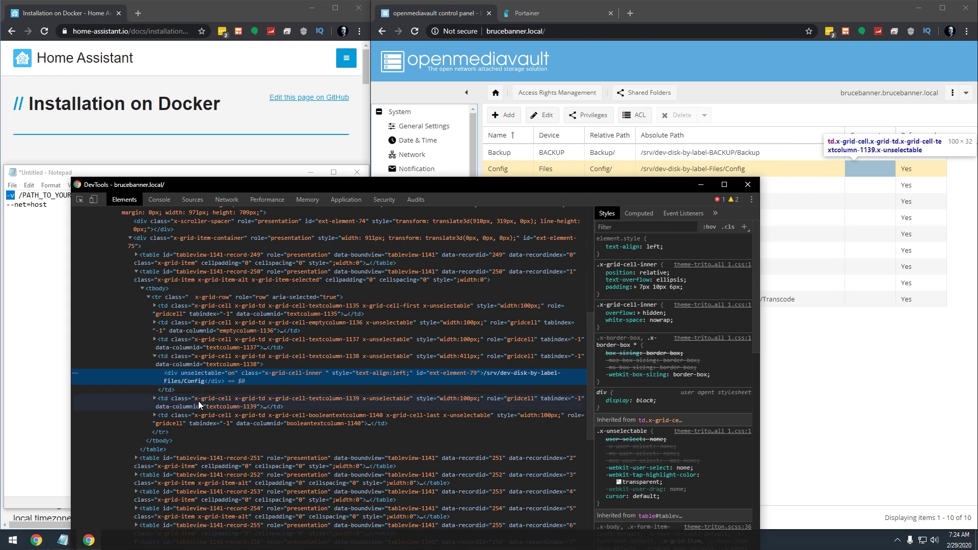
double_click(172, 381)
right_click(172, 380)
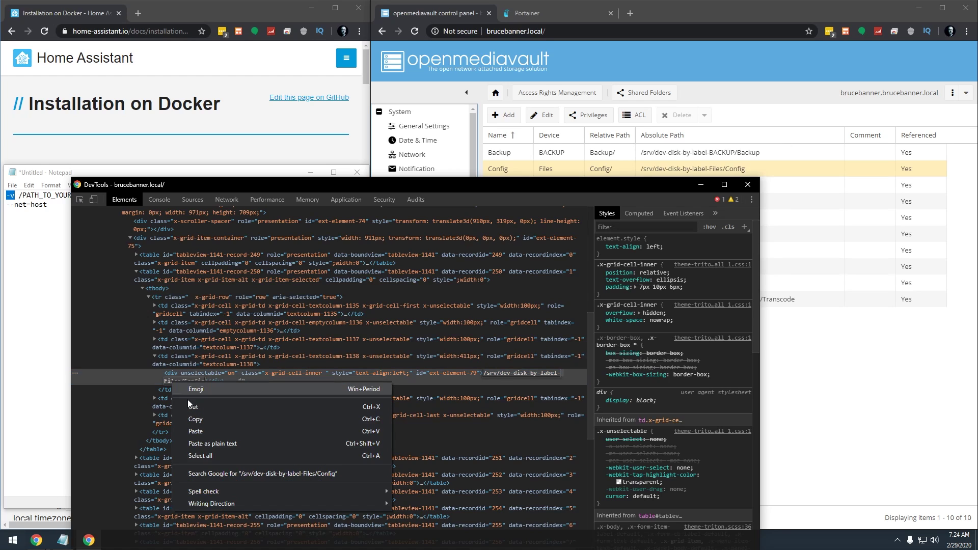
left_click(195, 419)
Step: Set the /config mapping's host path to /srv/dev-disk-by-label-Files/Config/Home-Assistant
left_click(517, 16)
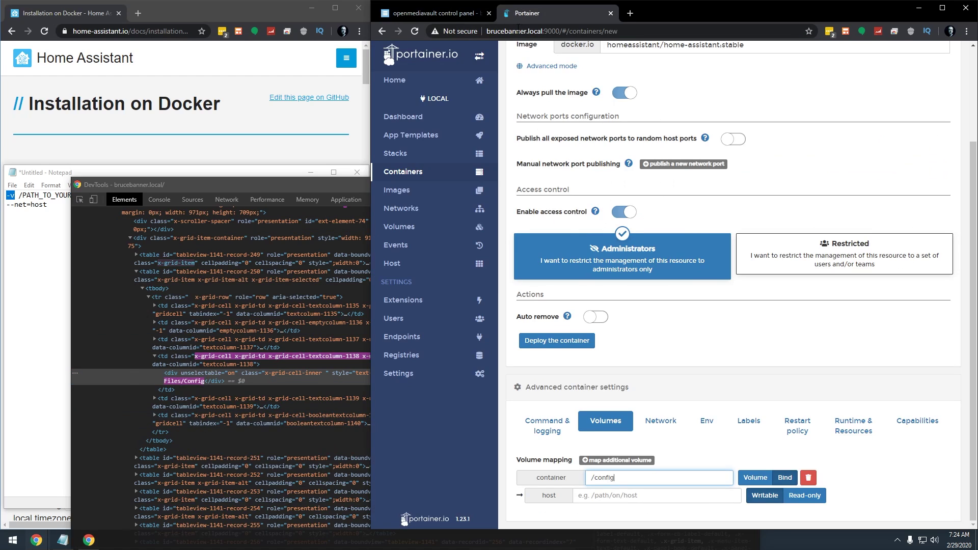
left_click(609, 494)
key("ctrl+v")
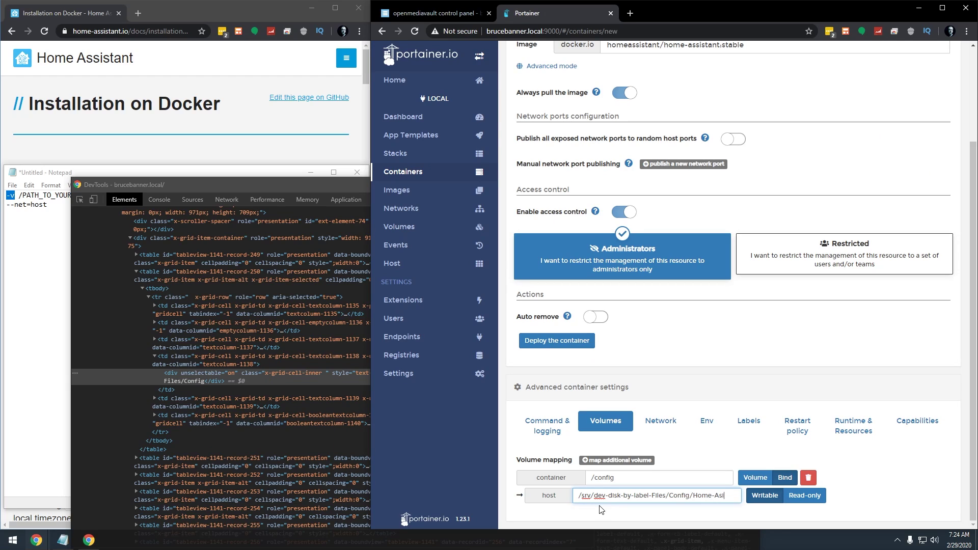
type("istant")
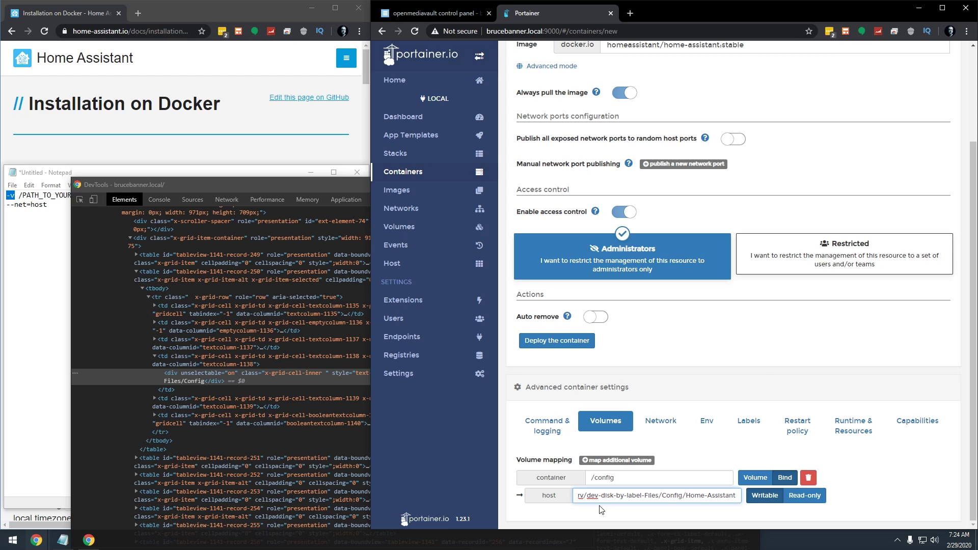
Step: Close the developer tools and delete the used -v line from the notes
left_click(252, 198)
left_click(744, 187)
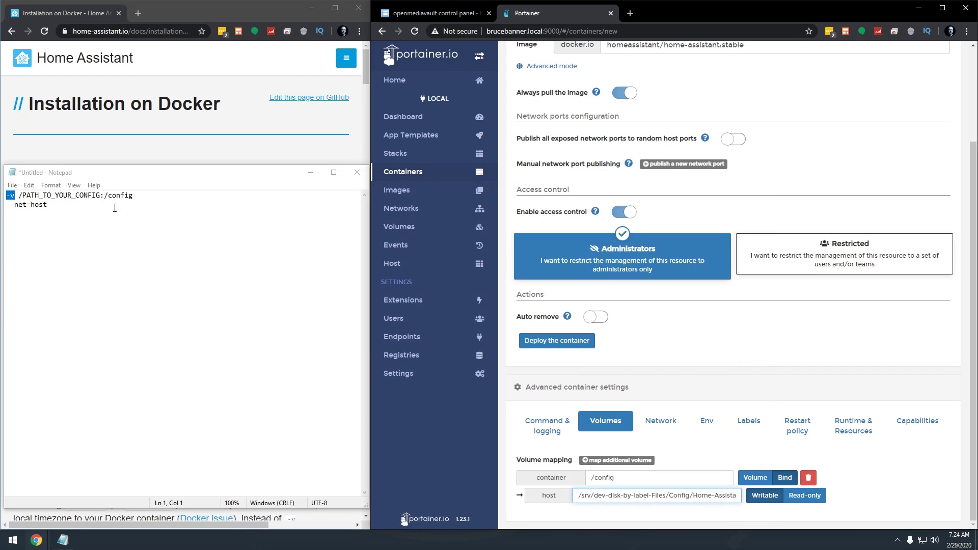
left_click_drag(137, 196, 3, 195)
key("Delete")
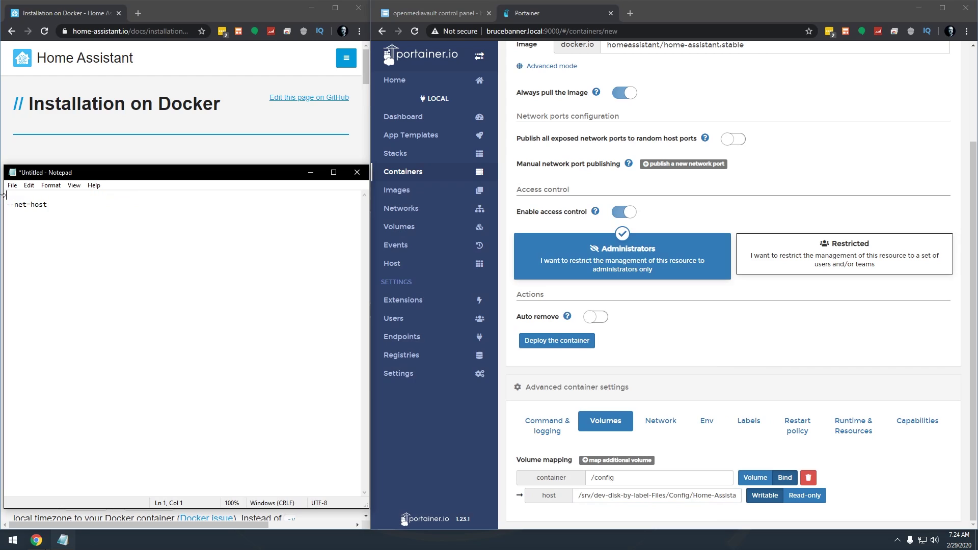
key("Delete")
Step: Put the container on the host network
left_click(662, 421)
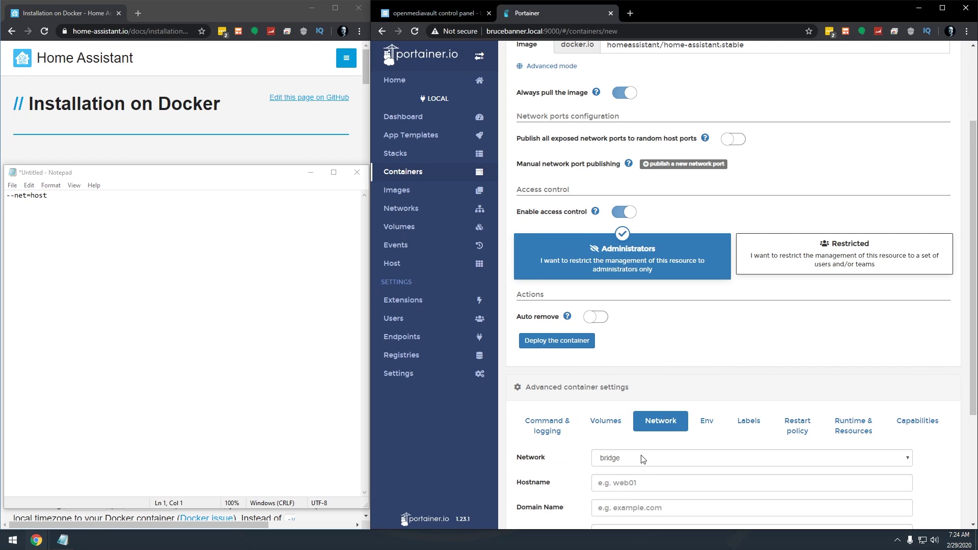
left_click(643, 459)
left_click(631, 382)
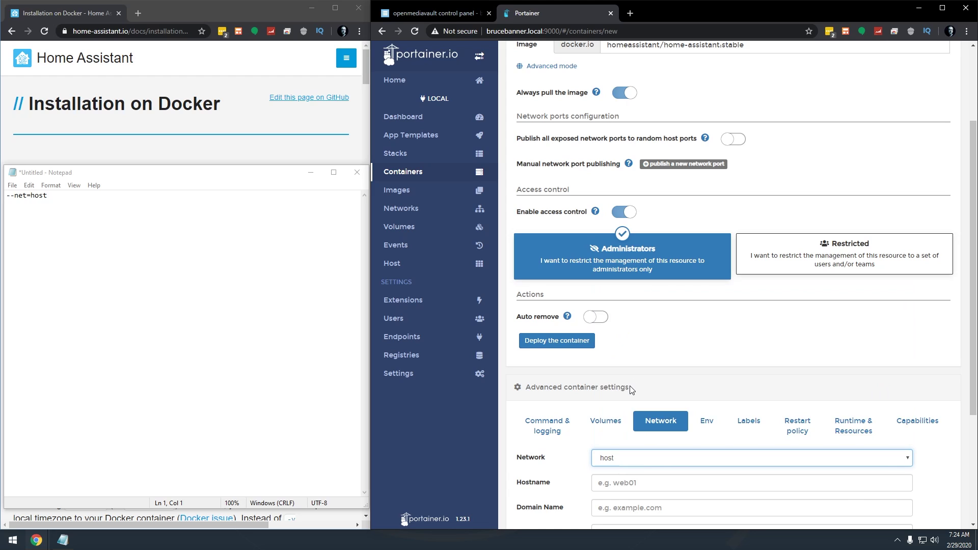
scroll(601, 394, "down", 3)
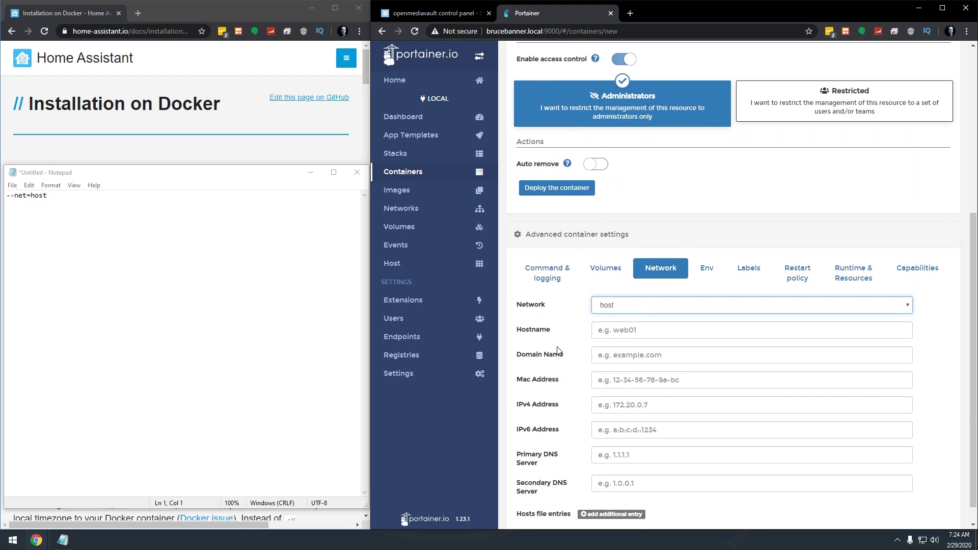
Step: Publish host port 8123 to container port 8123, as listed in the docs
left_click(154, 272)
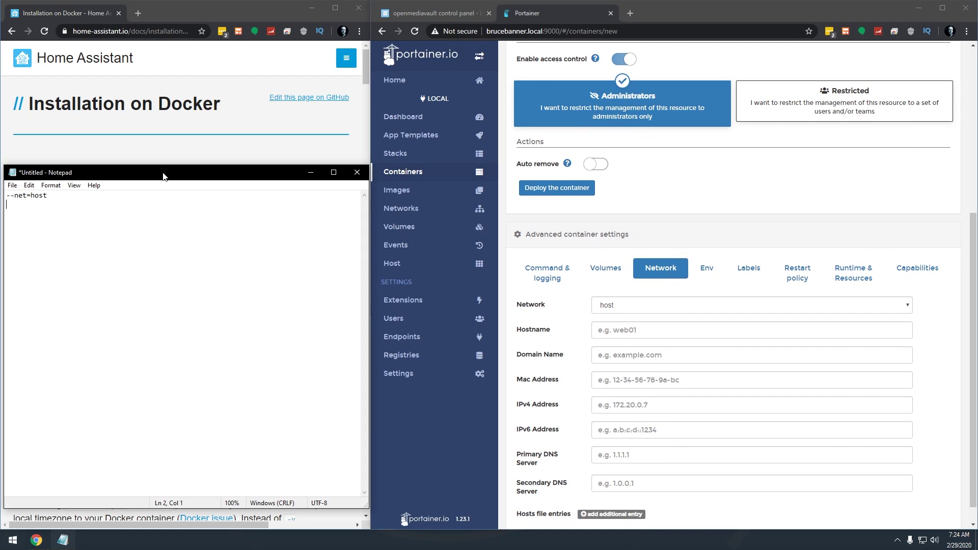
left_click(190, 156)
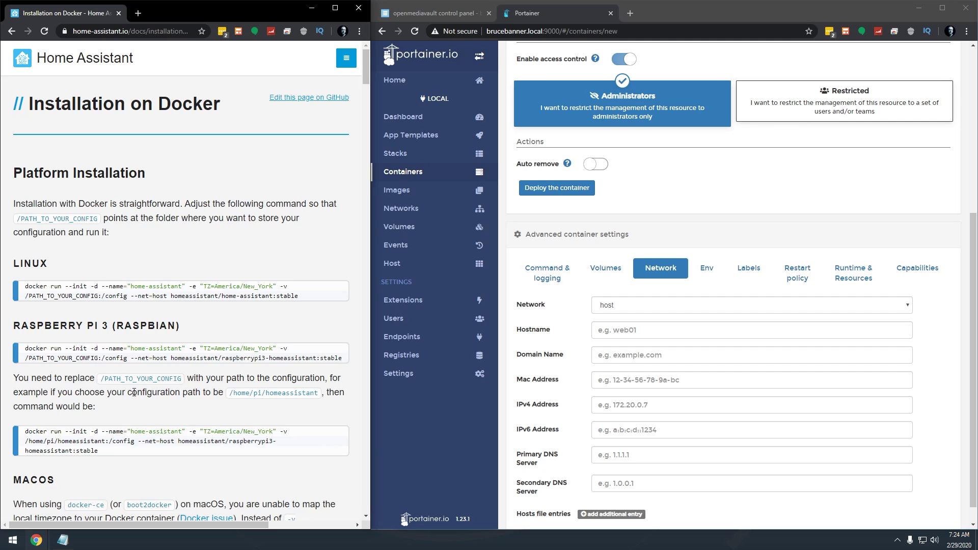
scroll(170, 367, "down", 4)
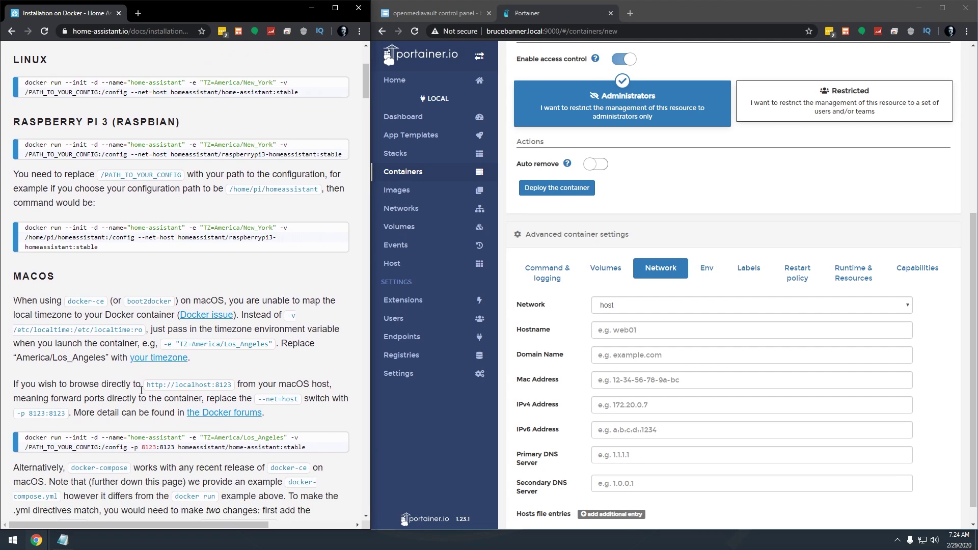
left_click_drag(142, 446, 176, 447)
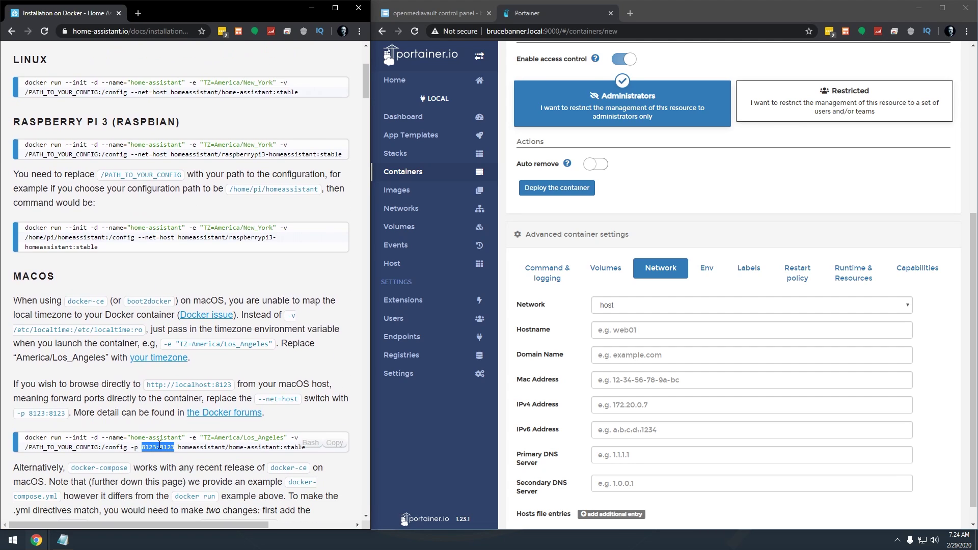
scroll(611, 283, "up", 4)
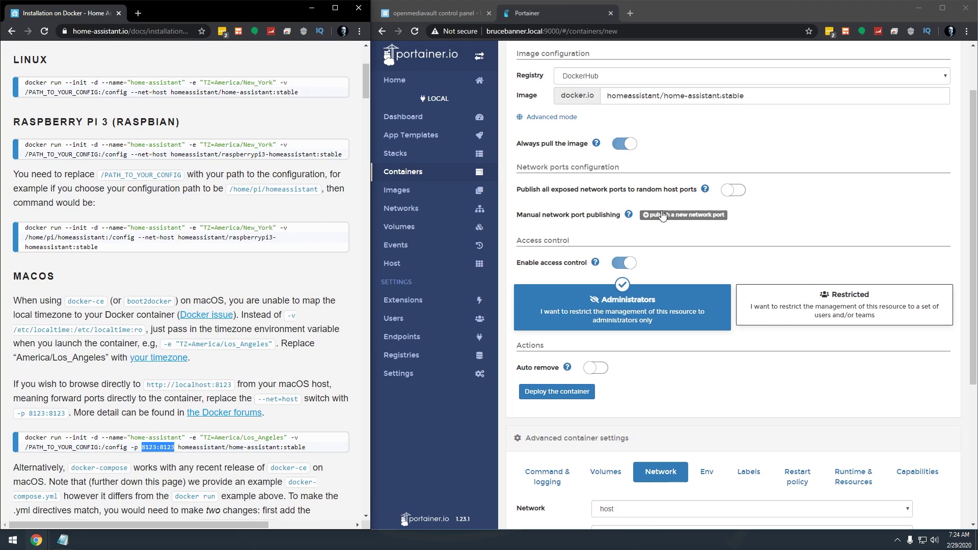
left_click(695, 216)
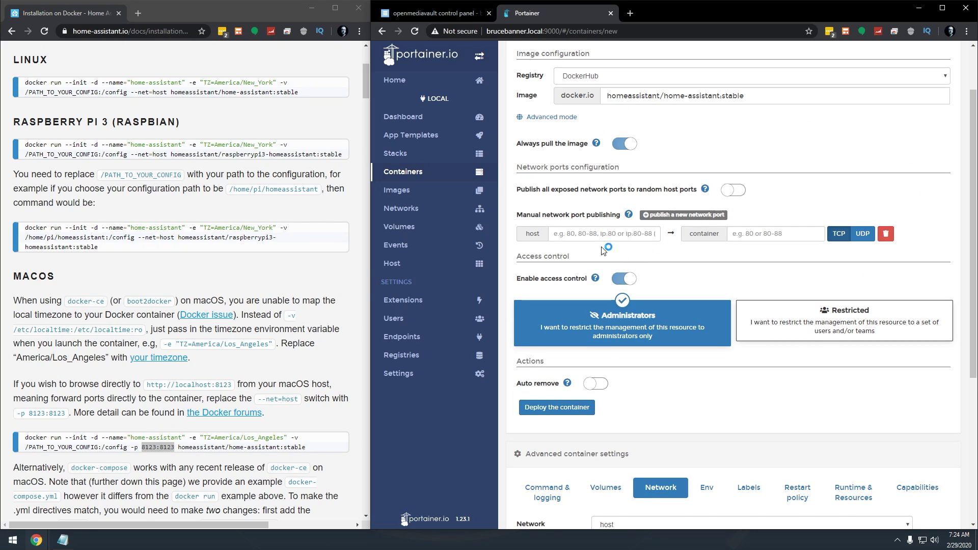
left_click(589, 234)
type("8123")
key("Tab")
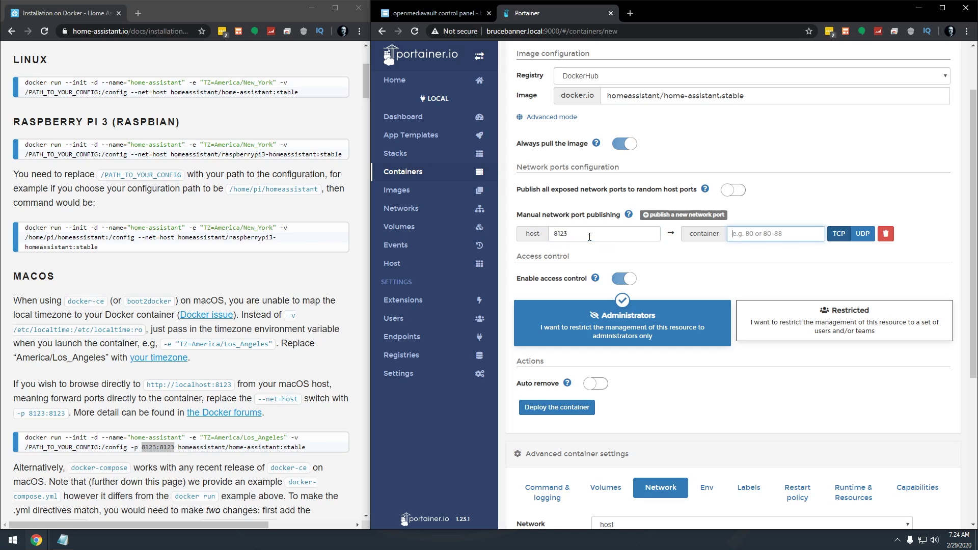
type("8123")
Step: Deploy home-assistant, check its logs for startup, and copy the server address from the URL
left_click(572, 410)
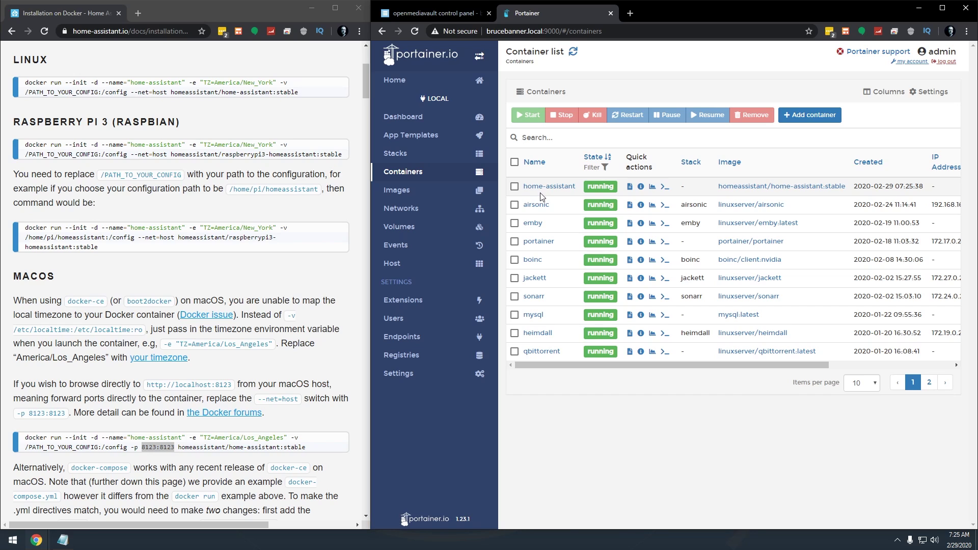
left_click(629, 187)
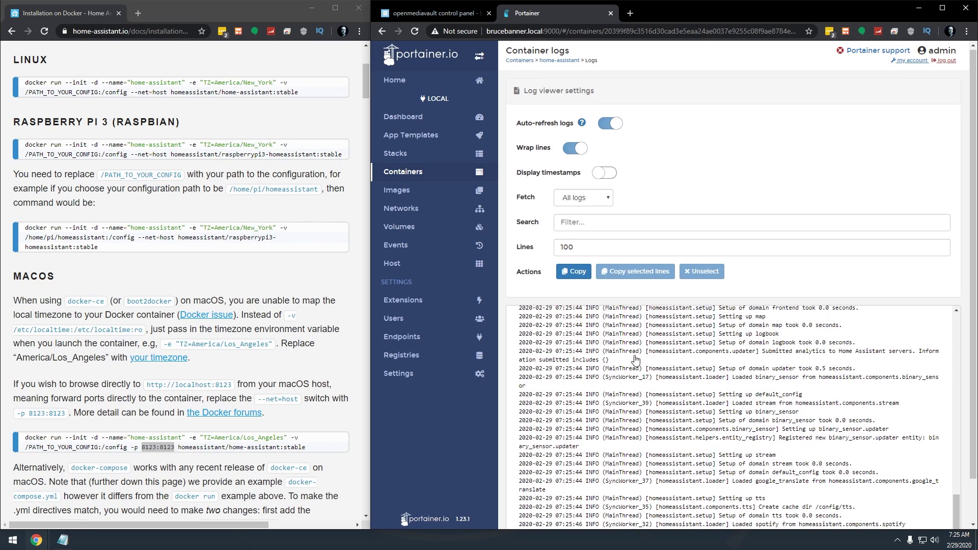
scroll(634, 352, "down", 1)
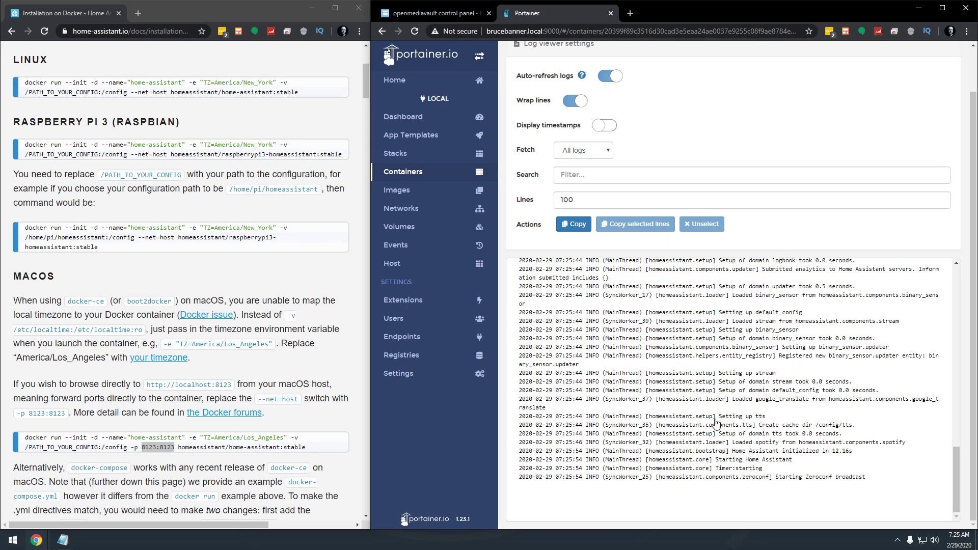
left_click_drag(560, 34, 408, 38)
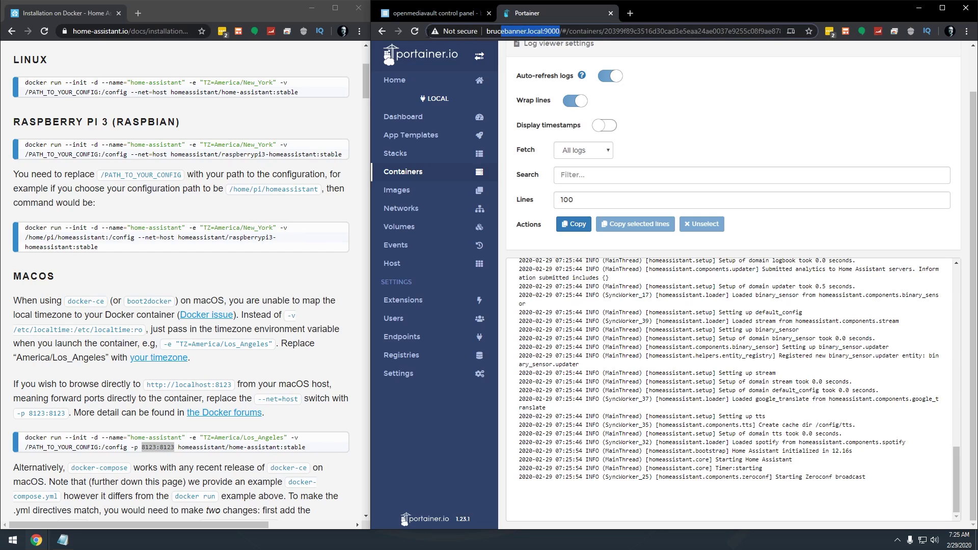
key("ctrl+c")
Step: Load Home Assistant at brucebanner.local:8123 in a new tab
key("ctrl+t")
key("ctrl+v")
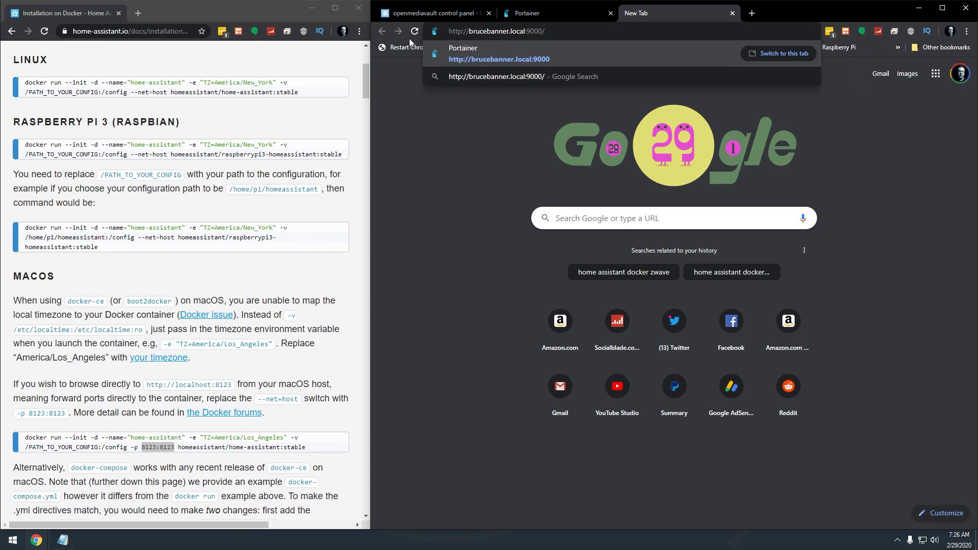
key("BackSpace")
key("BackSpace")
key("BackSpace")
key("BackSpace")
key("BackSpace")
type("8123")
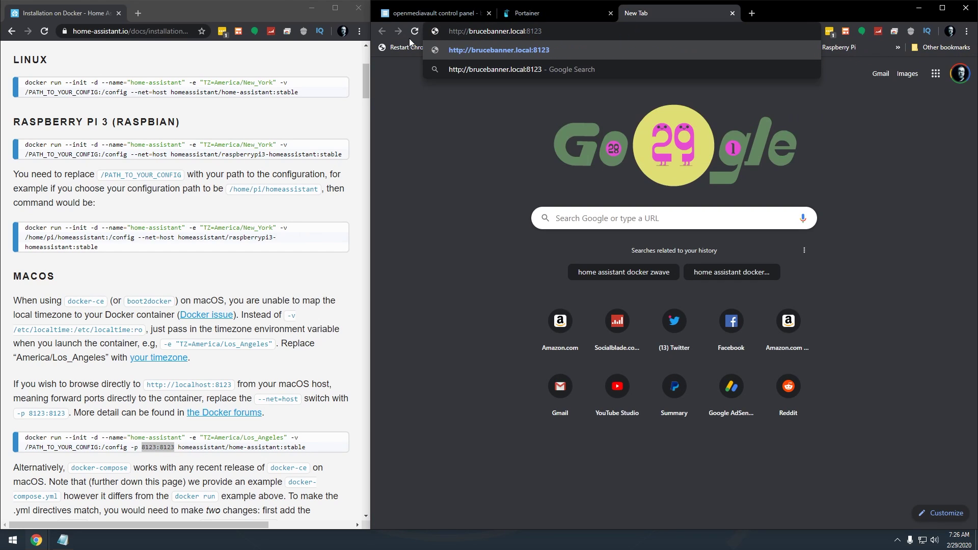
key("Return")
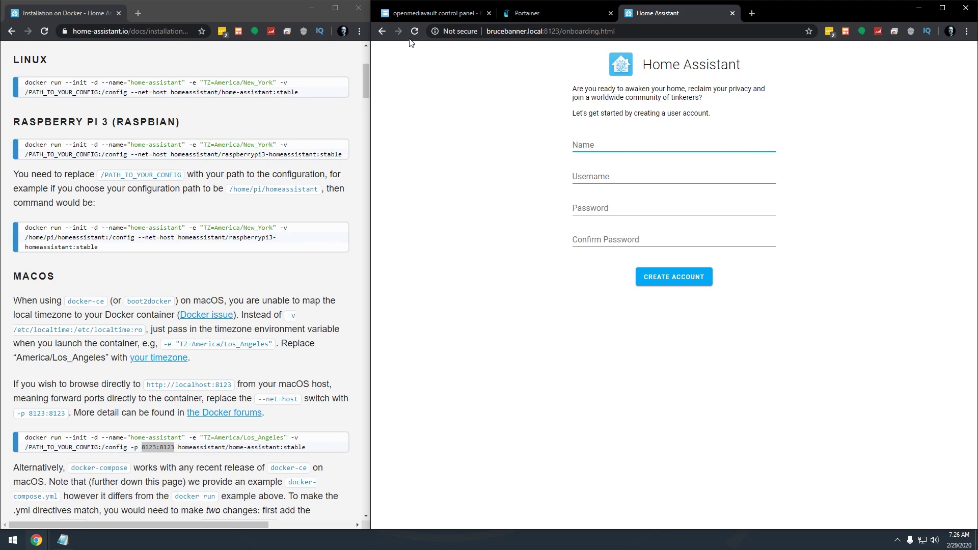
Step: Enter the new user's name, username, password and password confirmation
type("David")
key("Tab")
type("davidD")
key("BackSpace")
key("BackSpace")
key("BackSpace")
key("BackSpace")
key("BackSpace")
key("BackSpace")
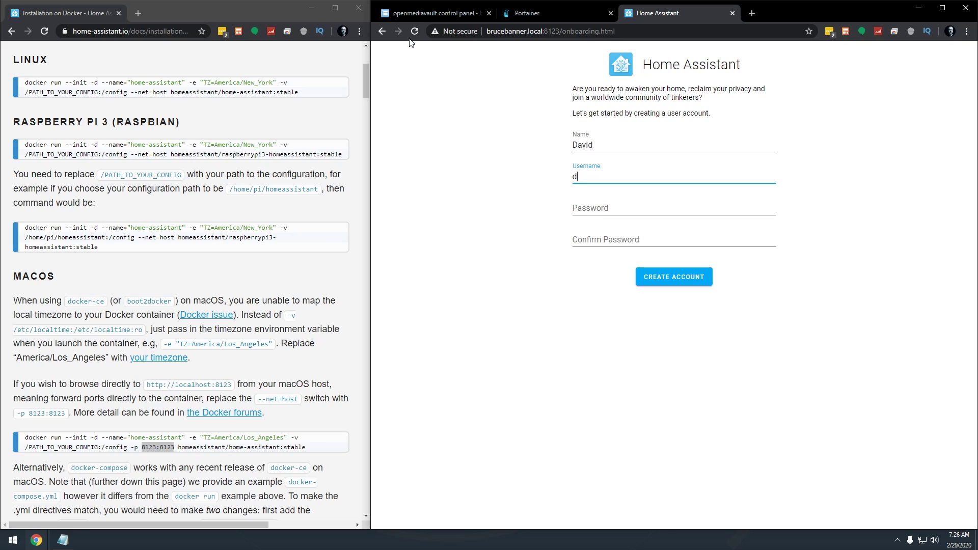
type("DBTech")
key("Tab")
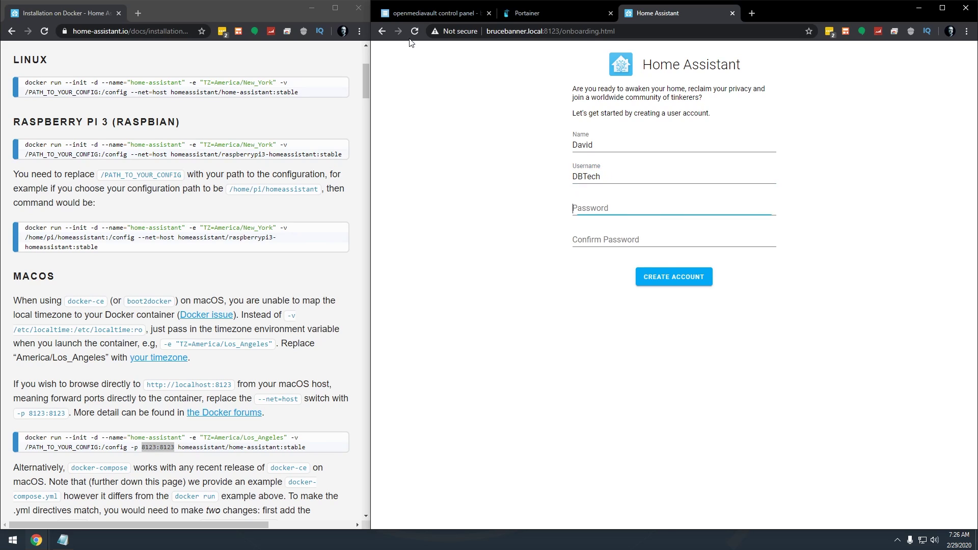
type("password123")
key("Tab")
type("password")
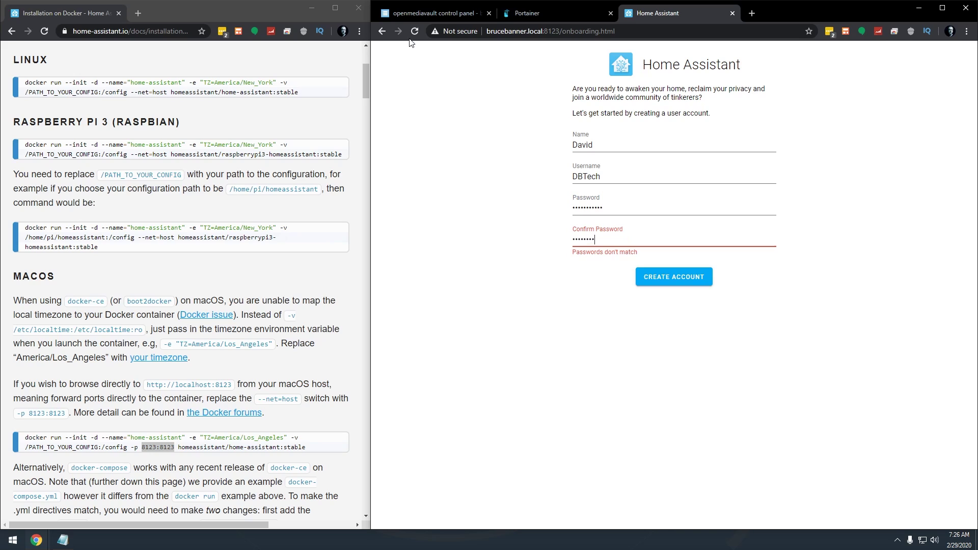
type("123")
Step: Create the Home Assistant user account and set the time zone to America/Denver
left_click(672, 280)
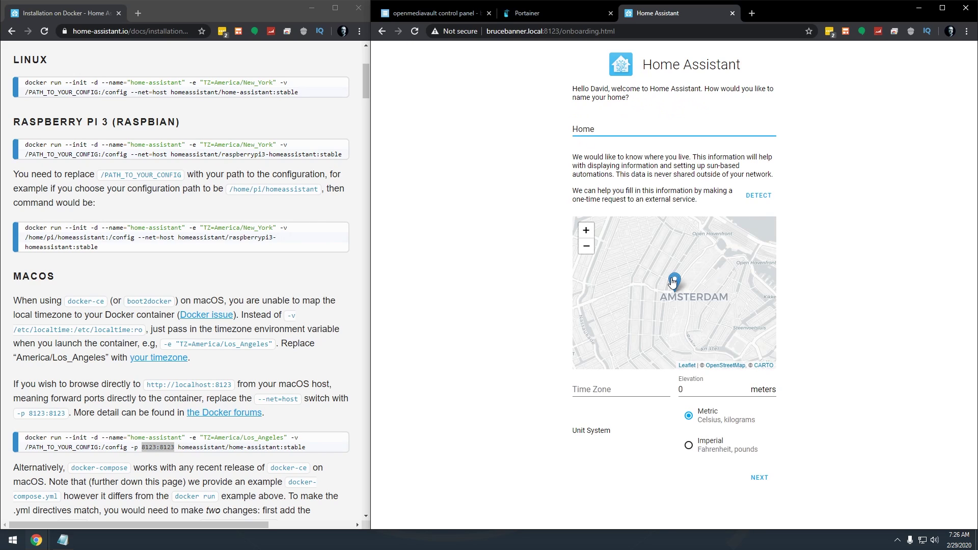
left_click(664, 390)
type("de")
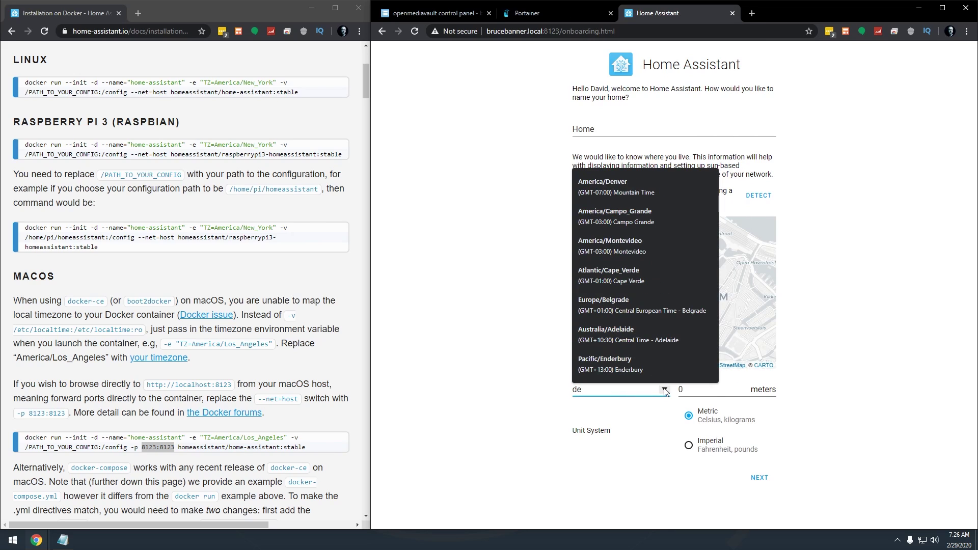
left_click(624, 187)
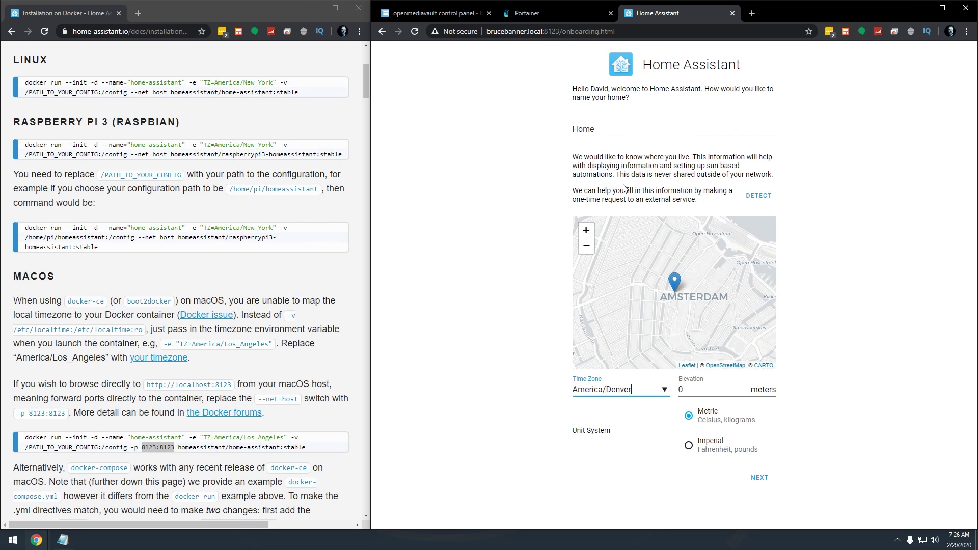
Step: Choose imperial units with 6300 feet elevation, then complete onboarding to the Home dashboard
left_click(693, 384)
key("BackSpace")
type("6300")
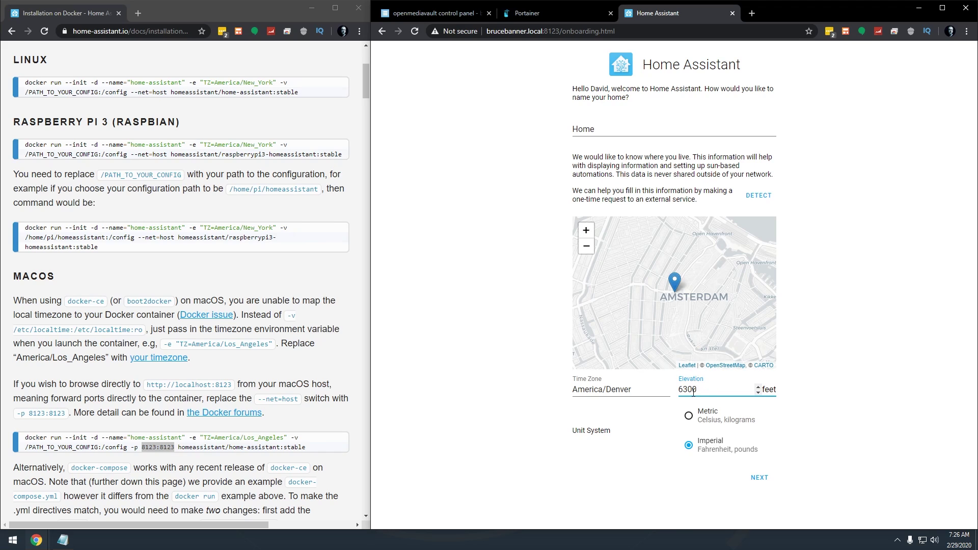
left_click(759, 481)
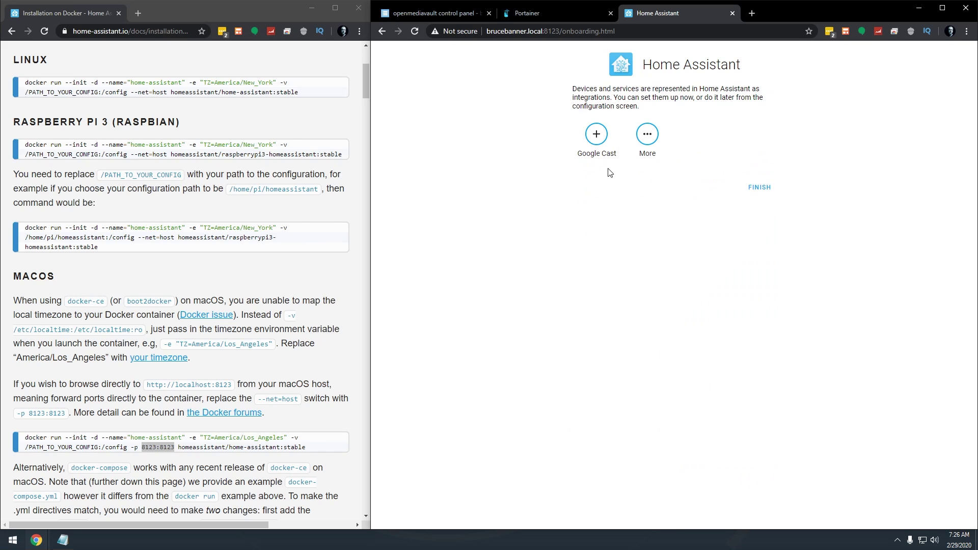
left_click(765, 188)
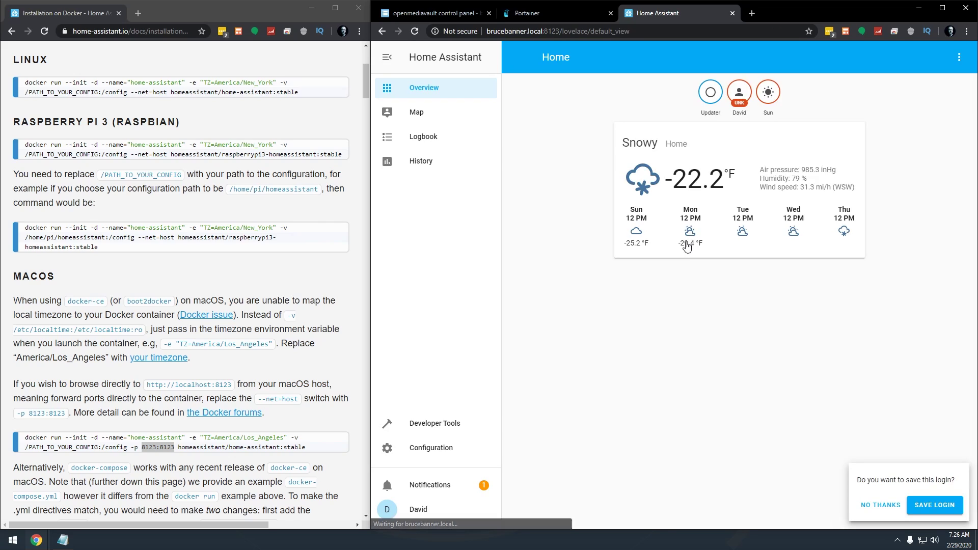